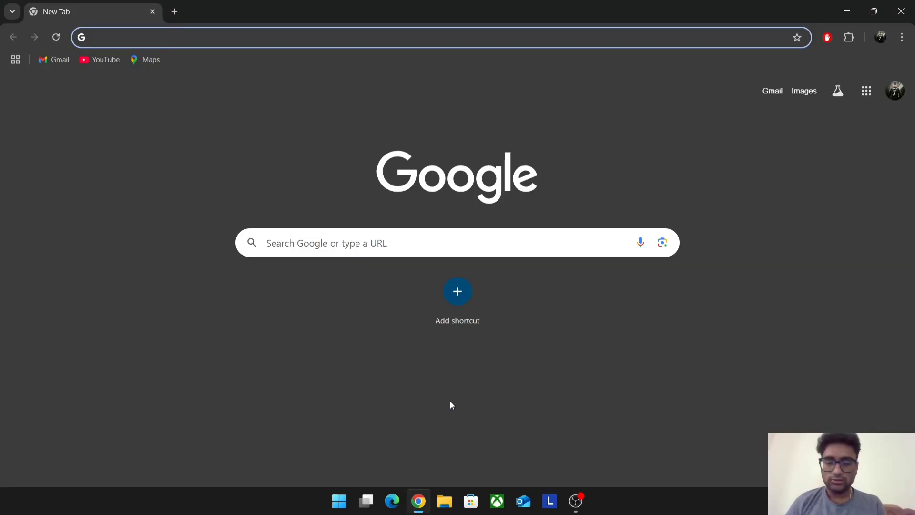
Search Google for IEEE and open the IEEE Conferences sitelink.
type("IEEE")
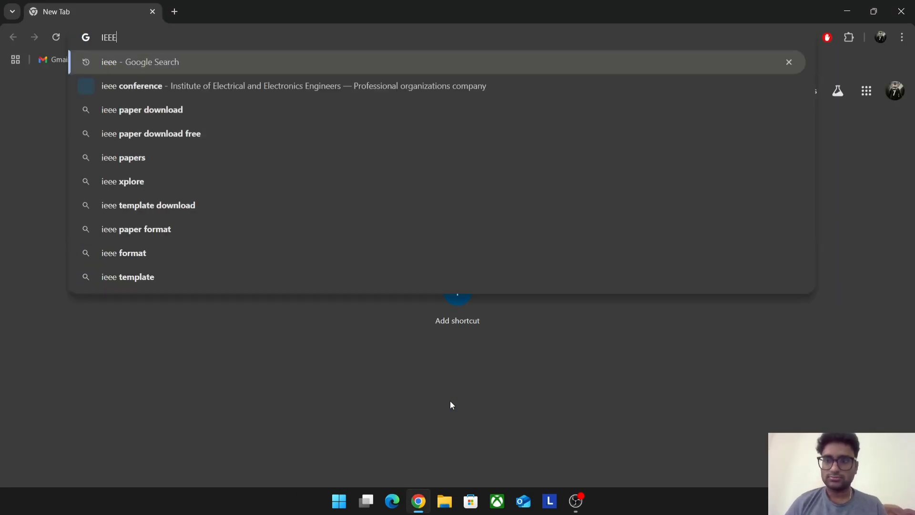
key("Return")
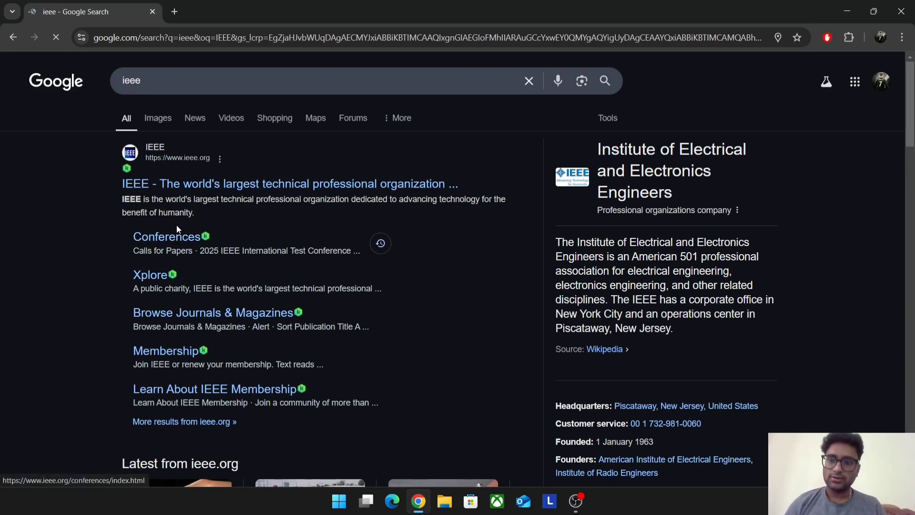
left_click(186, 247)
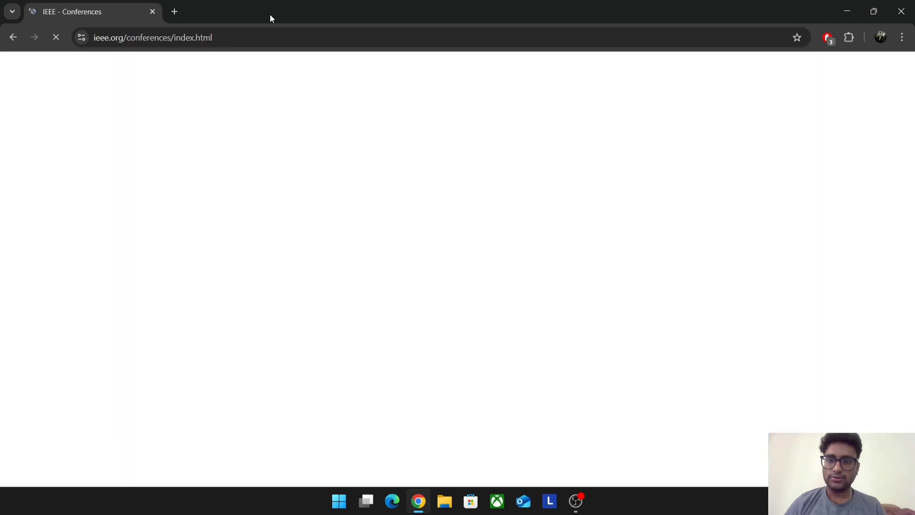
mouse_move(324, 177)
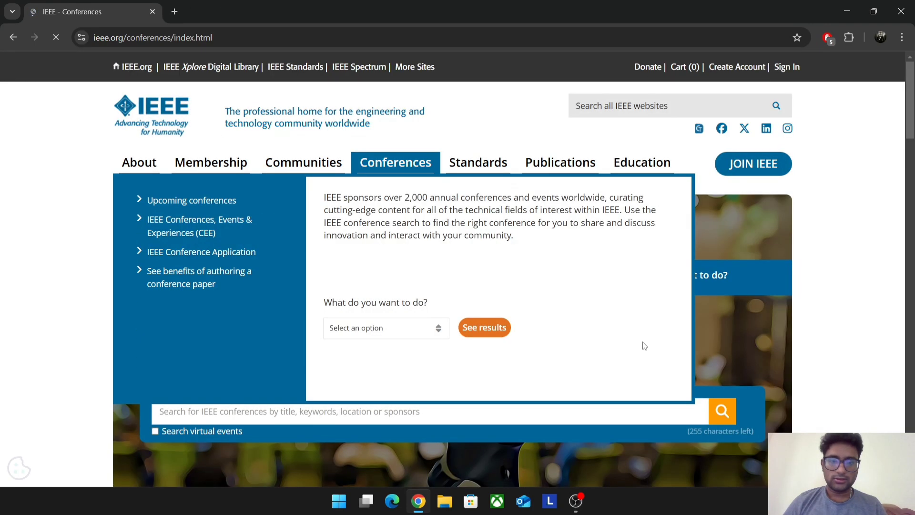
Browse the IEEE Conferences page and open the search of all IEEE conferences.
scroll(561, 276, "down", 5)
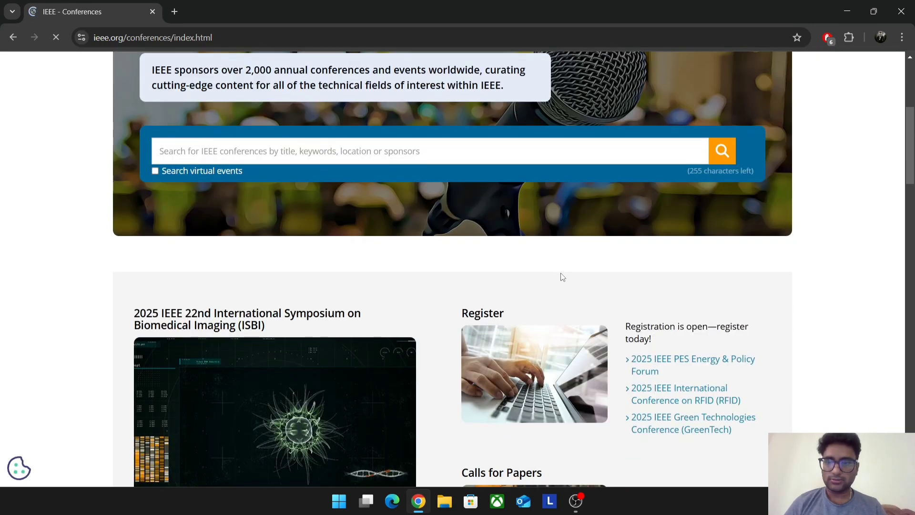
scroll(561, 276, "down", 16)
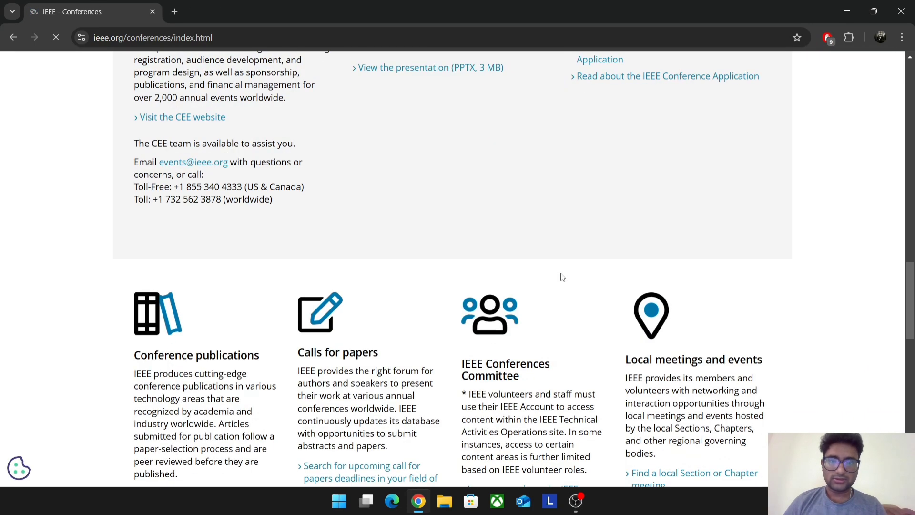
scroll(561, 276, "up", 4)
scroll(562, 276, "up", 4)
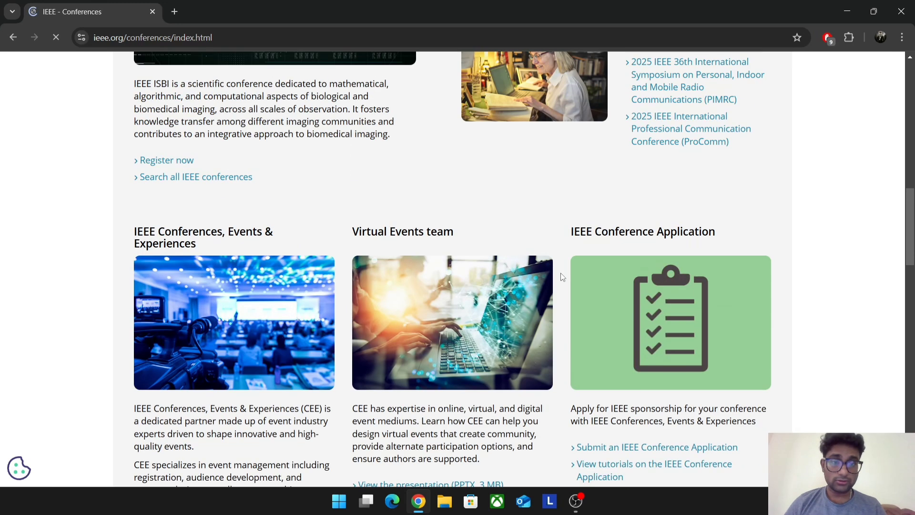
scroll(448, 224, "up", 5)
scroll(448, 224, "down", 4)
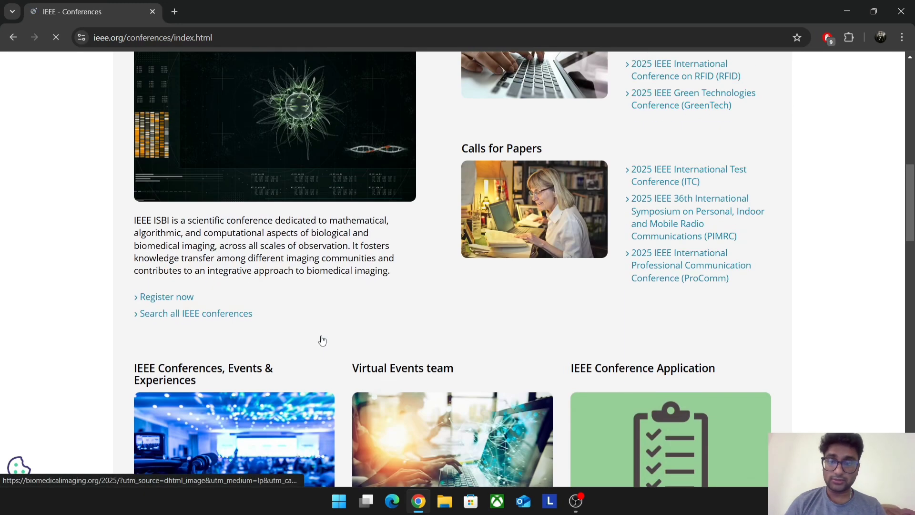
left_click_drag(162, 321, 156, 312)
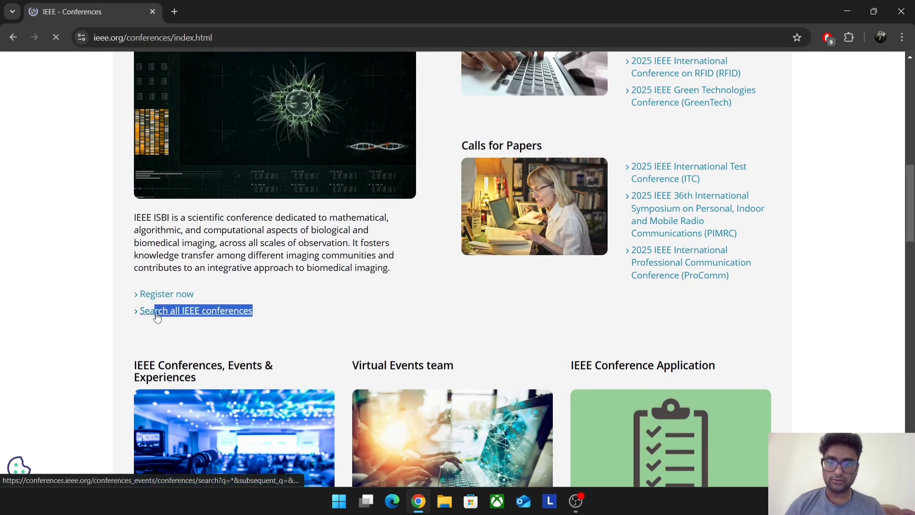
scroll(446, 260, "up", 6)
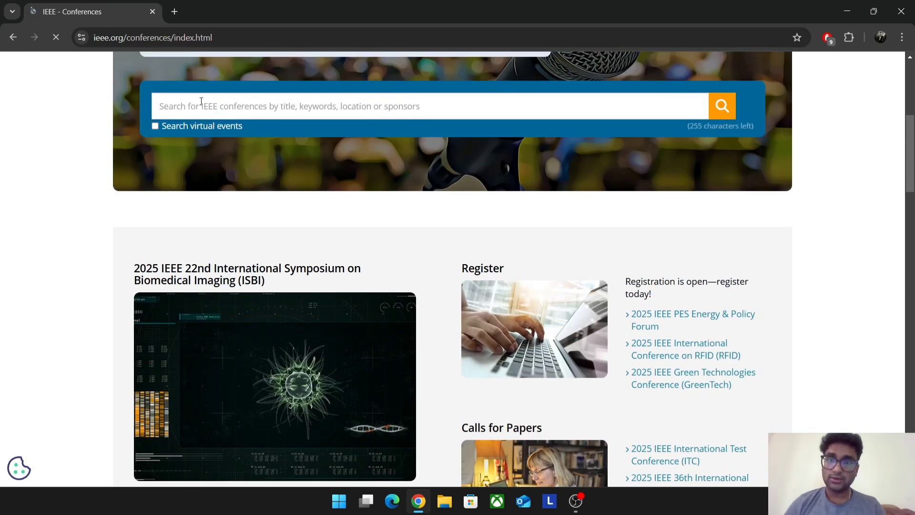
scroll(134, 237, "down", 6)
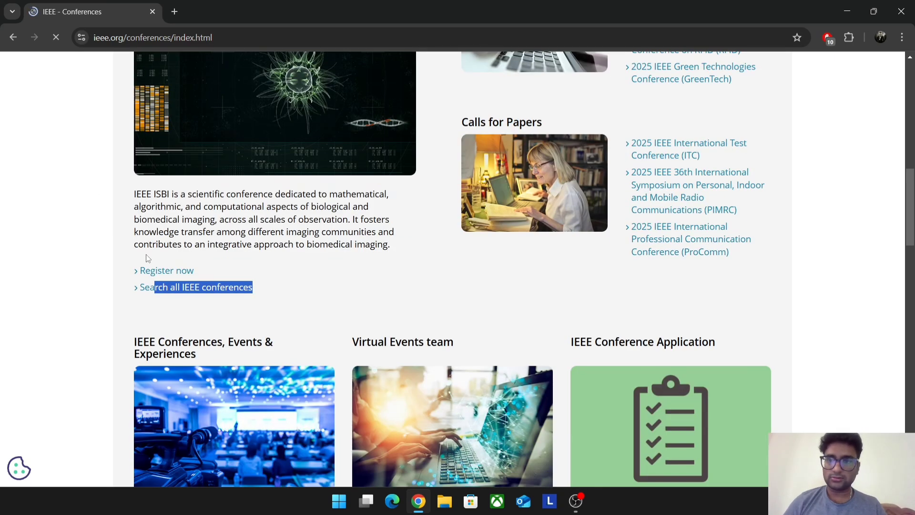
left_click(234, 241)
scroll(235, 241, "down", 1)
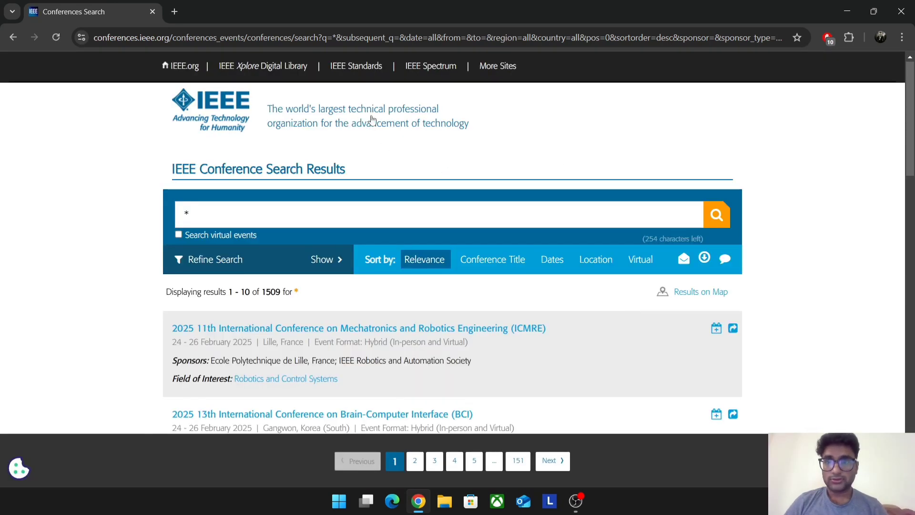
Show the Refine Search filter panel beside the 1509 conference results.
scroll(478, 199, "down", 2)
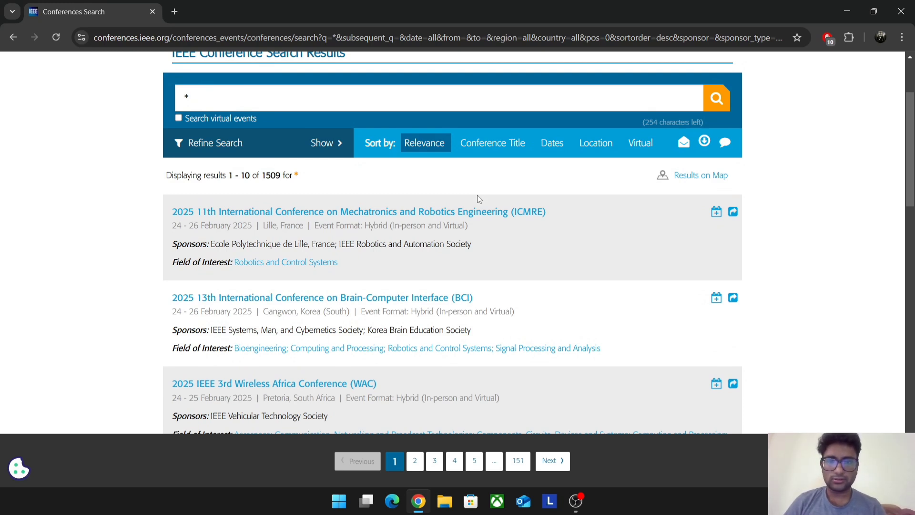
left_click(336, 158)
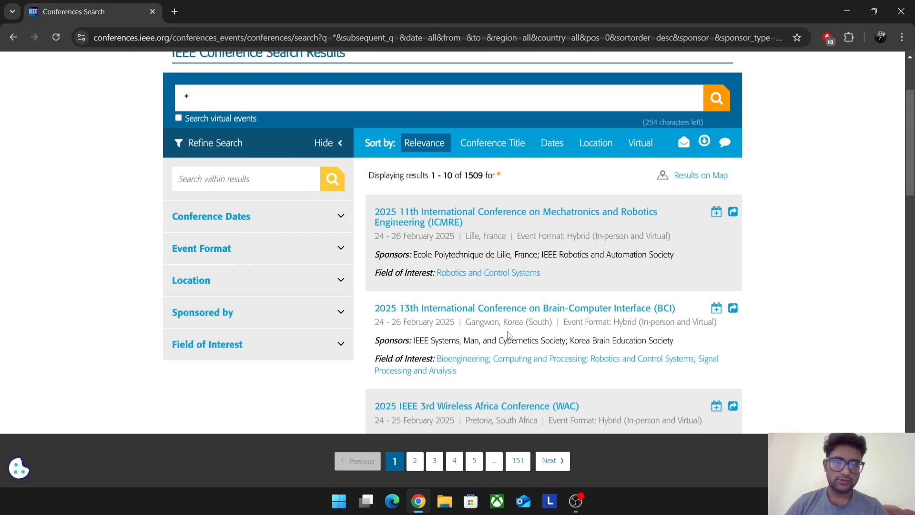
scroll(509, 335, "down", 5)
scroll(659, 380, "up", 5)
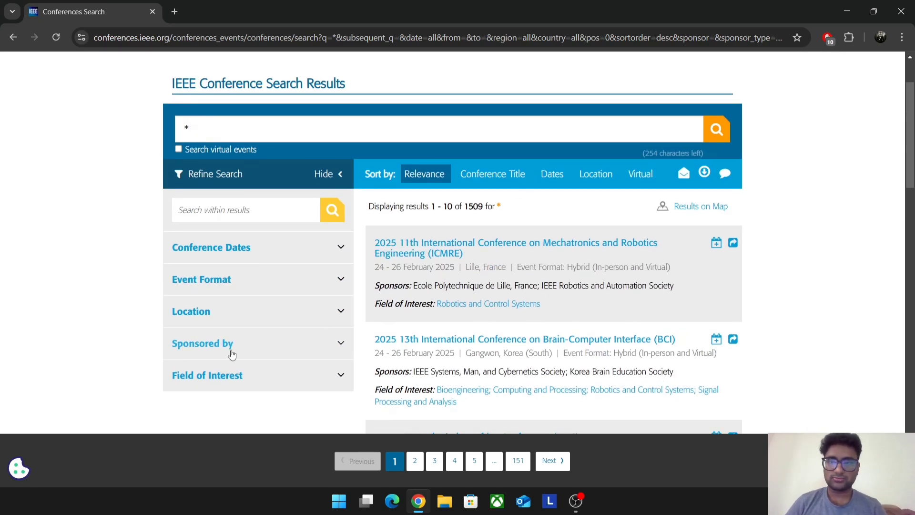
Filter the conference results by Location to India.
left_click(314, 308)
scroll(312, 303, "down", 3)
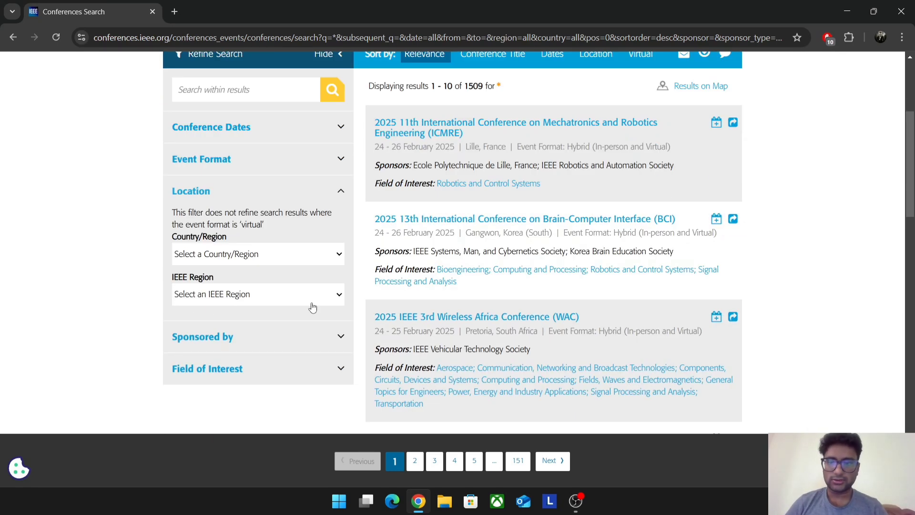
left_click(262, 265)
key("i")
key("n")
key("Return")
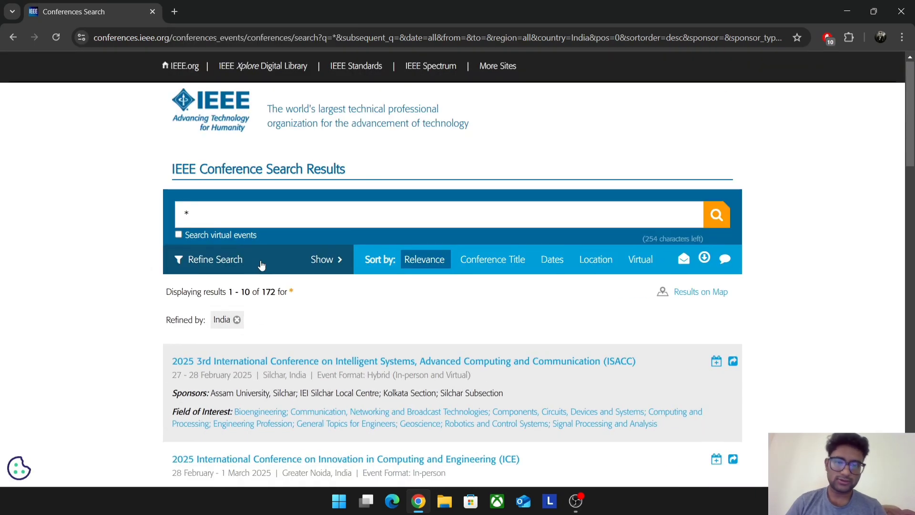
Review the India results, highlighting the ISACC conference's sponsors and event format.
left_click(238, 261)
scroll(239, 264, "down", 3)
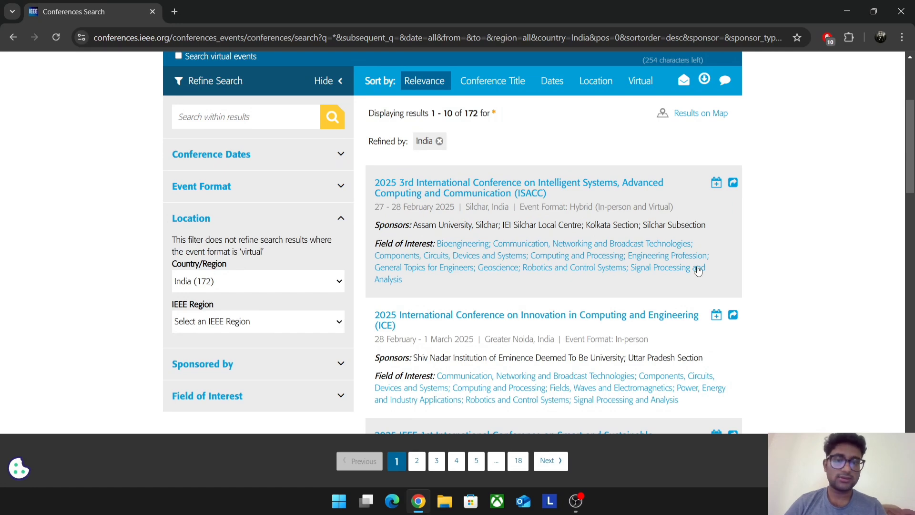
scroll(698, 270, "down", 2)
scroll(698, 270, "up", 2)
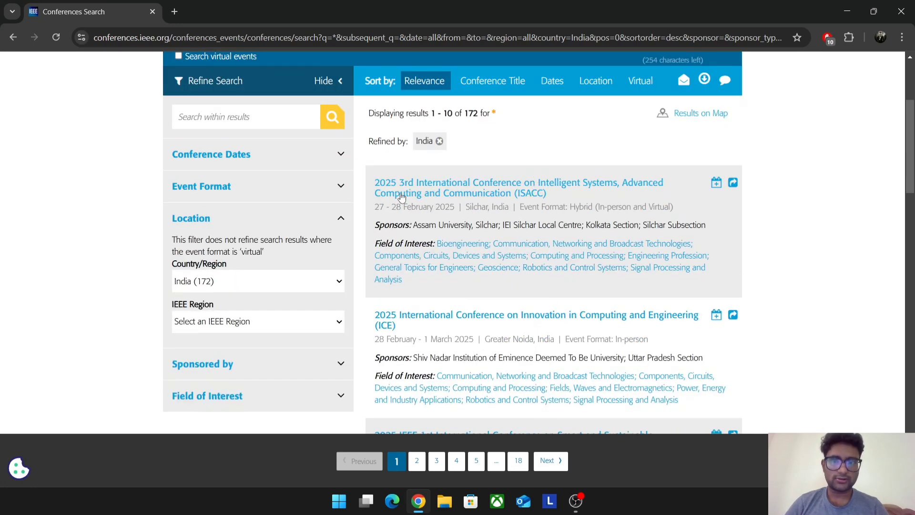
left_click_drag(385, 224, 406, 224)
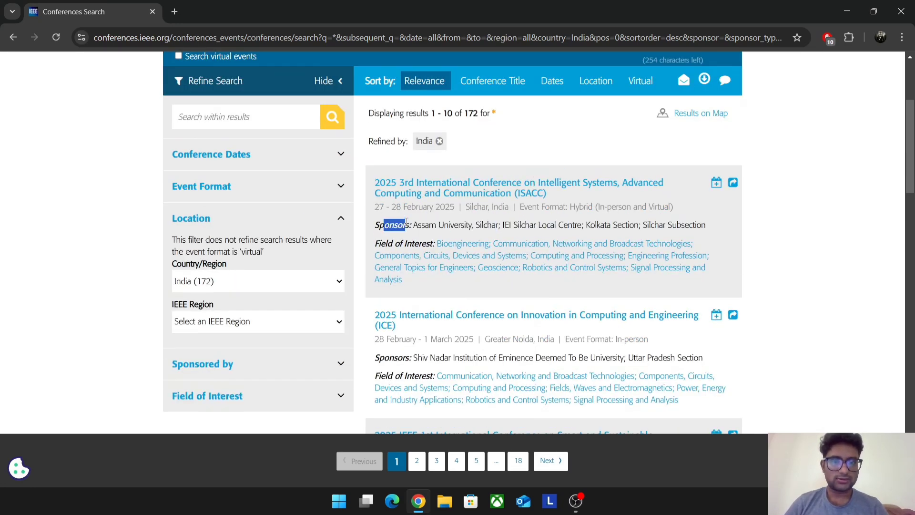
left_click_drag(467, 224, 524, 206)
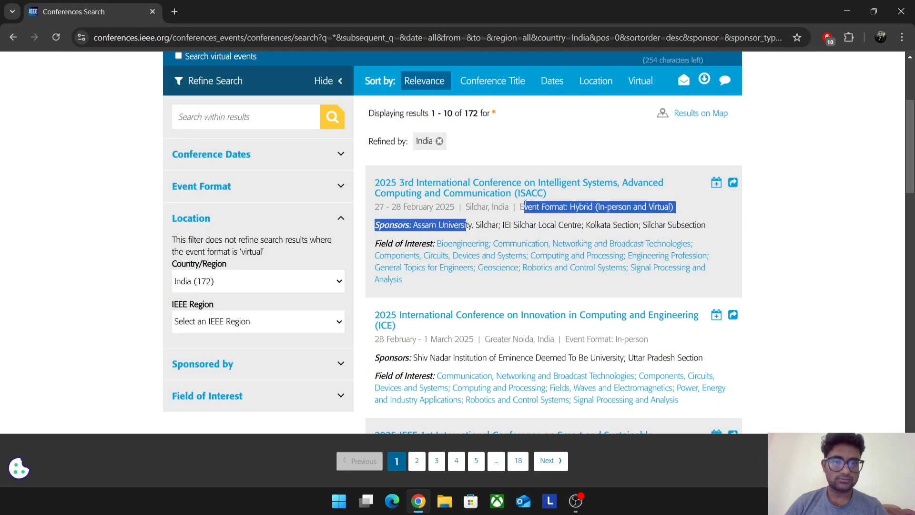
left_click(588, 212)
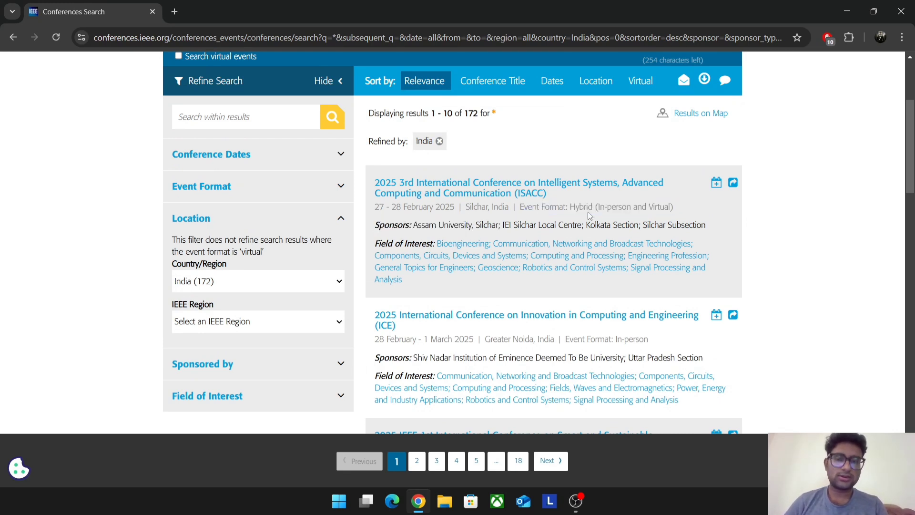
Highlight ISACC's event format and fields of interest, then read through the first results page.
left_click_drag(638, 208, 653, 208)
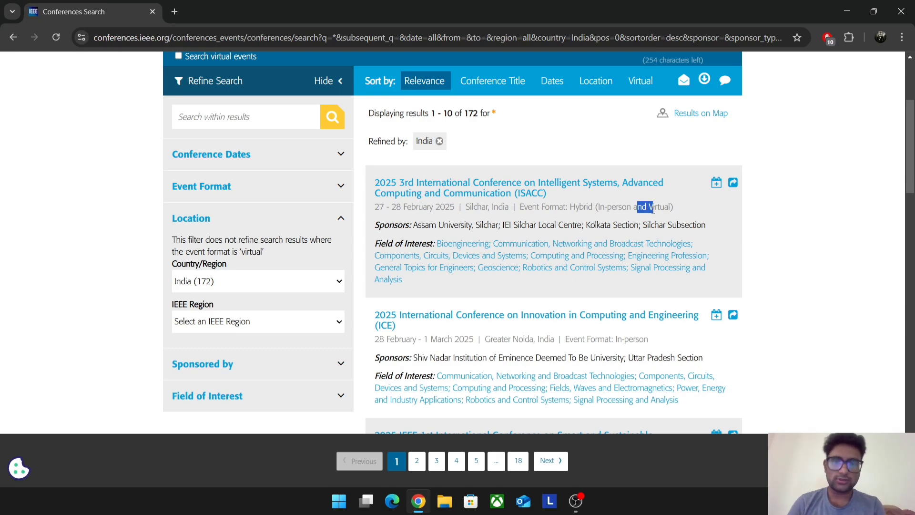
left_click_drag(403, 244, 427, 256)
scroll(458, 297, "down", 13)
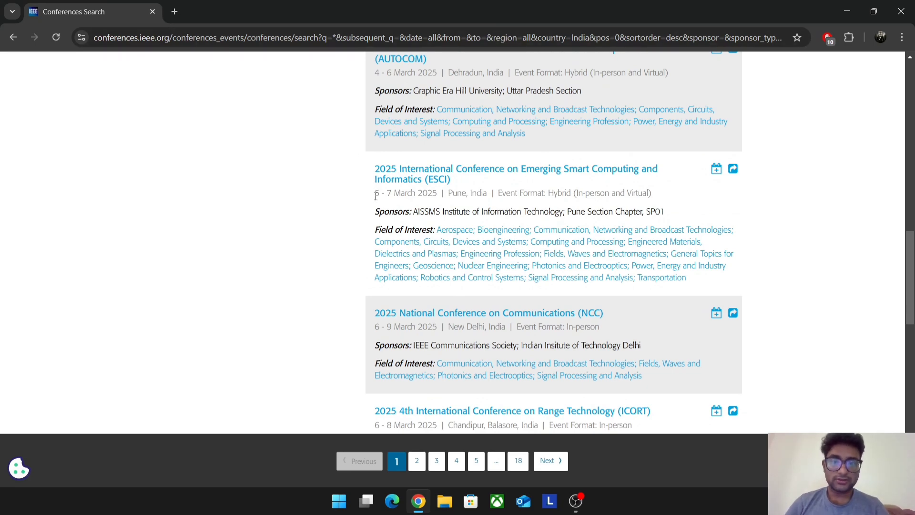
left_click_drag(374, 188, 428, 211)
scroll(429, 211, "down", 3)
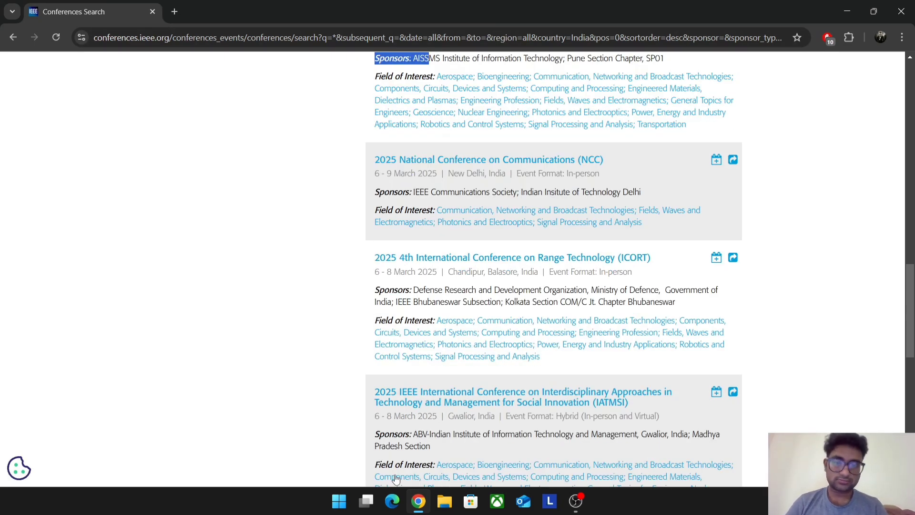
scroll(395, 476, "down", 6)
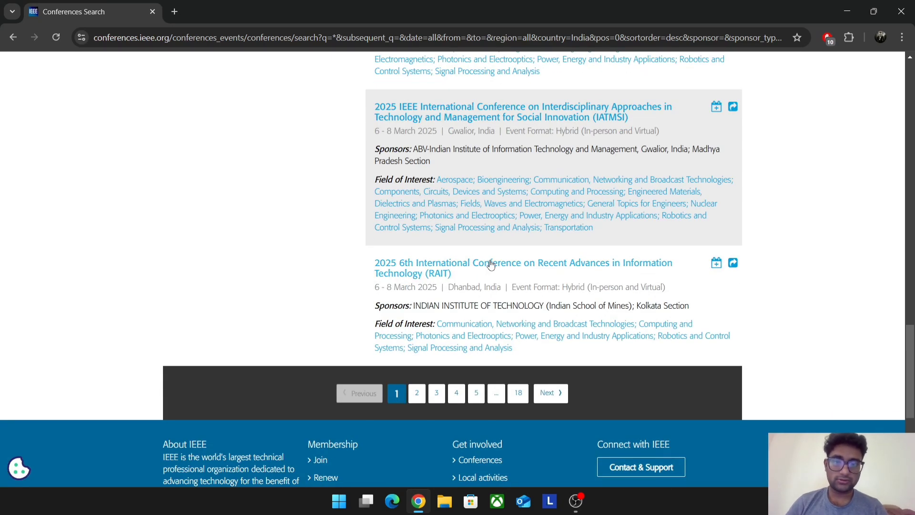
Open the RAIT 2025 details and highlight its sponsors and 2 November 2024 deadline.
left_click(448, 247)
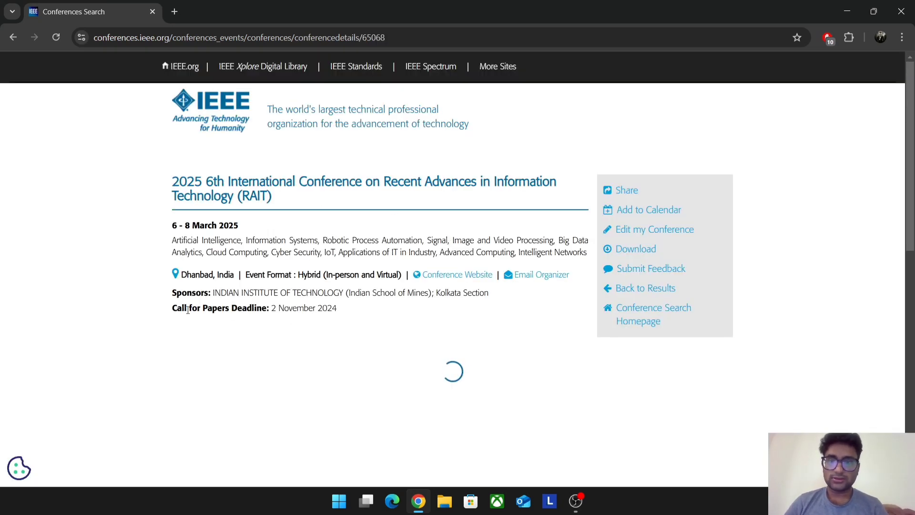
left_click_drag(173, 309, 299, 307)
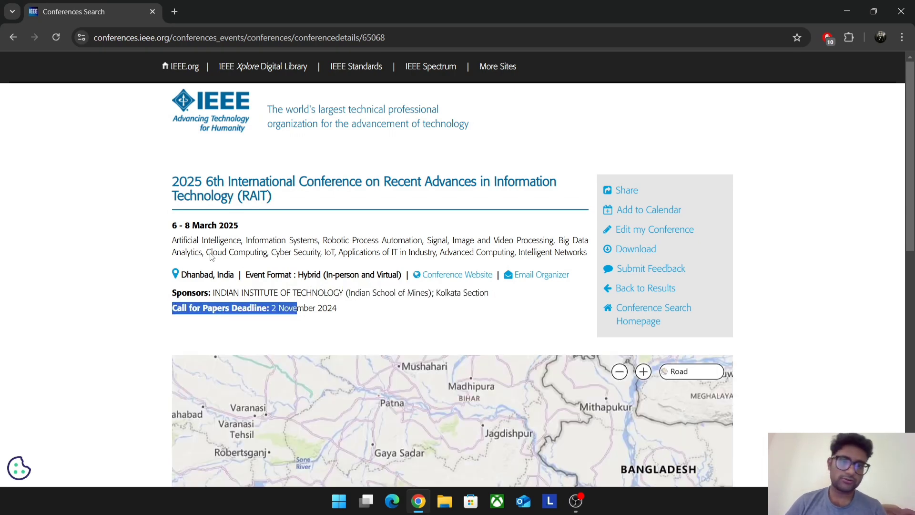
left_click_drag(349, 315, 238, 295)
left_click(238, 295)
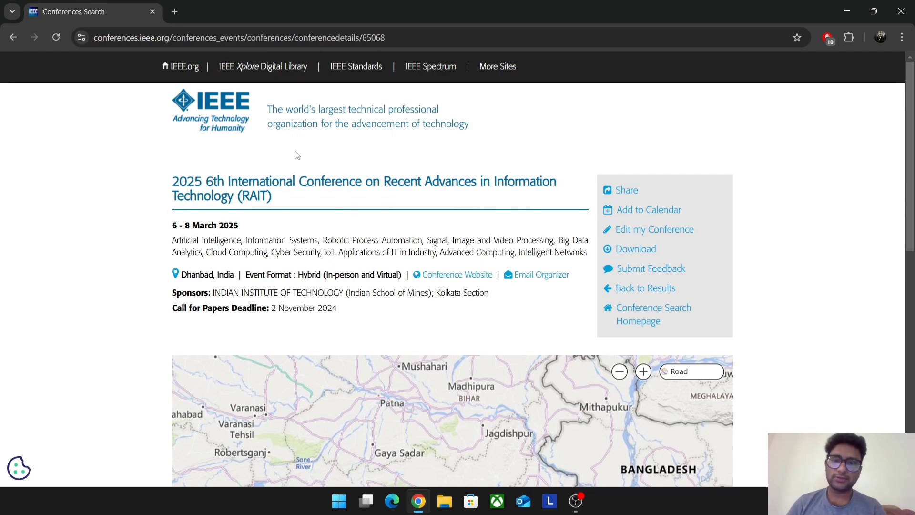
scroll(296, 153, "down", 1)
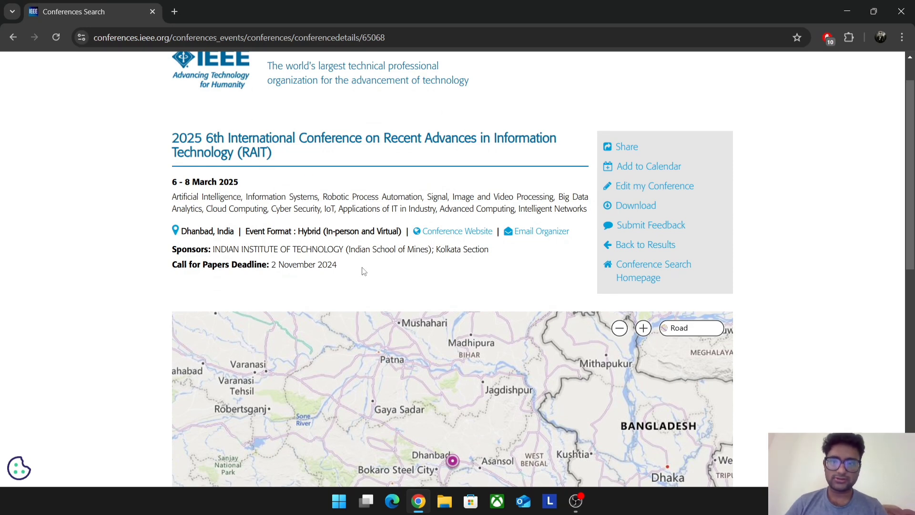
left_click_drag(363, 271, 162, 266)
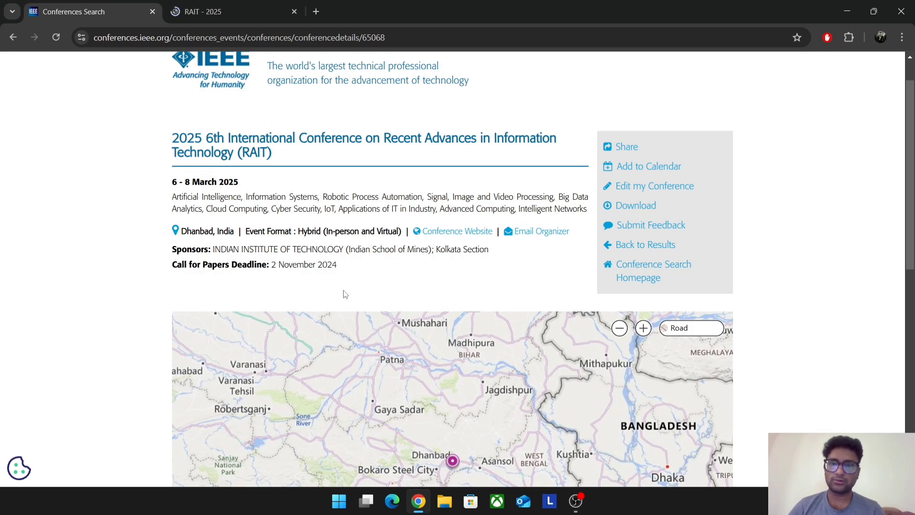
left_click_drag(338, 265, 279, 272)
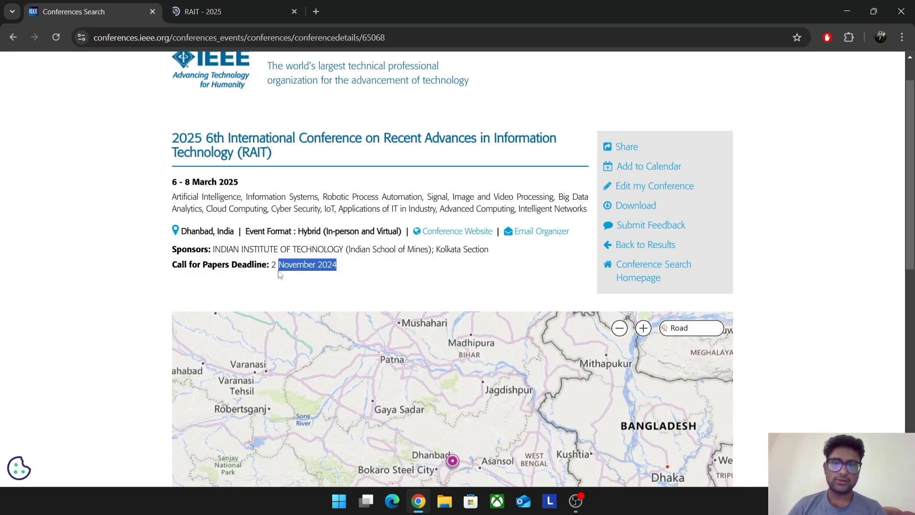
On the RAIT 2025 site, find the extended November 30, 2024 paper deadline.
left_click(240, 7)
left_click(143, 11)
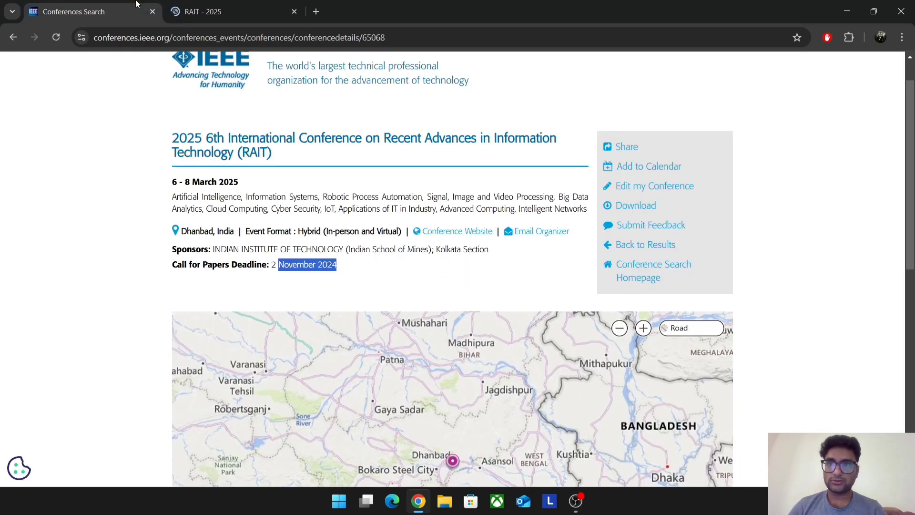
left_click(274, 279)
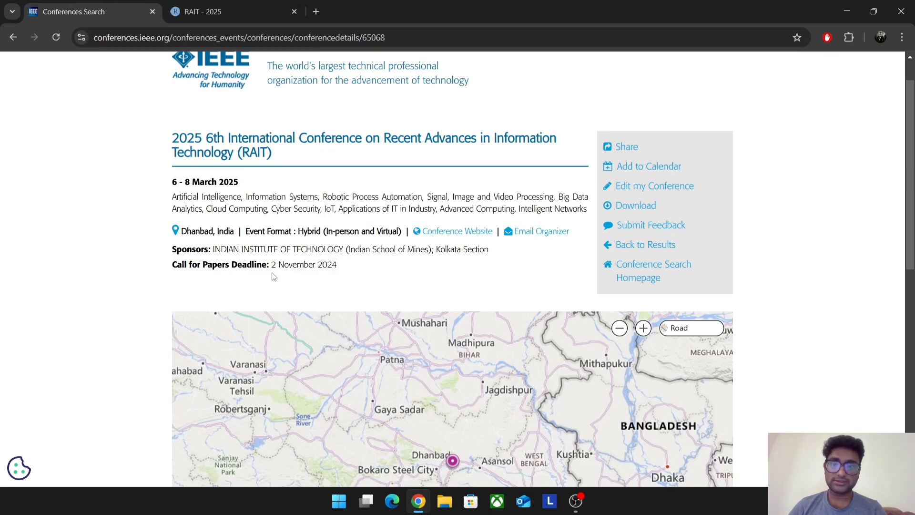
left_click(230, 7)
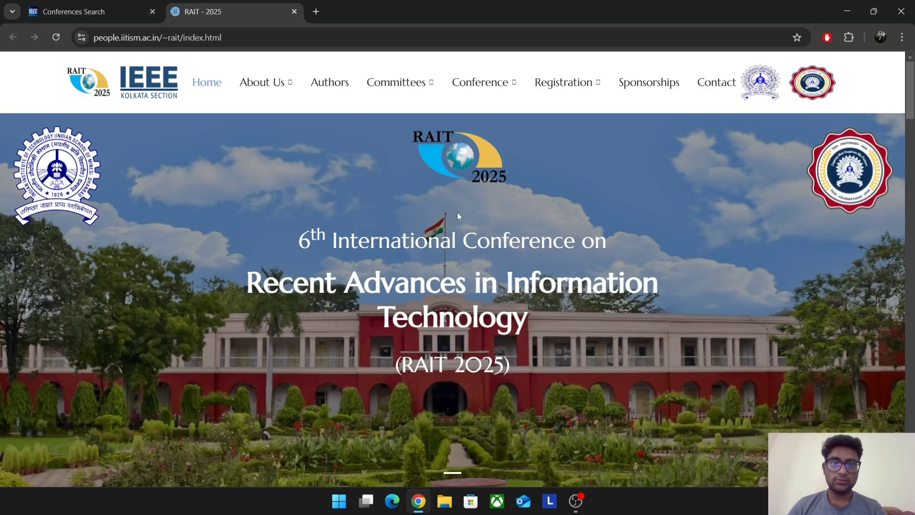
scroll(469, 213, "down", 1)
scroll(469, 213, "up", 1)
scroll(295, 375, "down", 5)
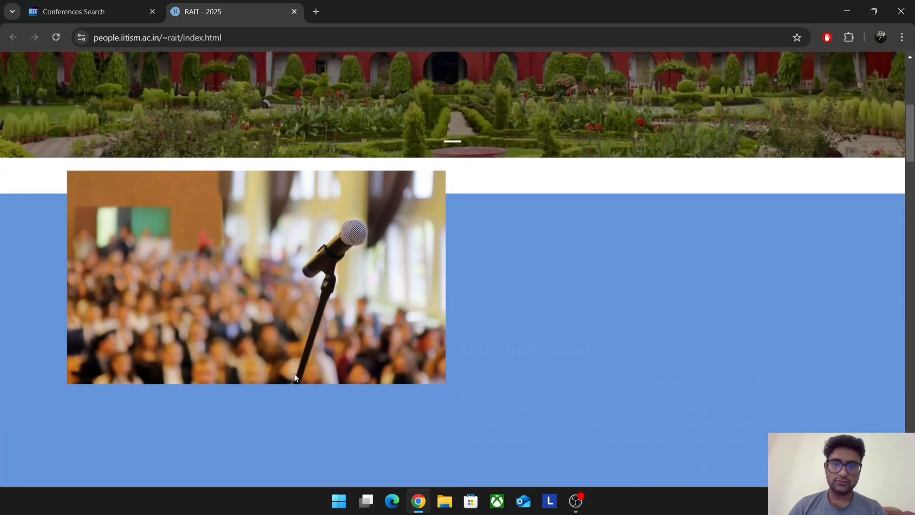
scroll(294, 376, "down", 10)
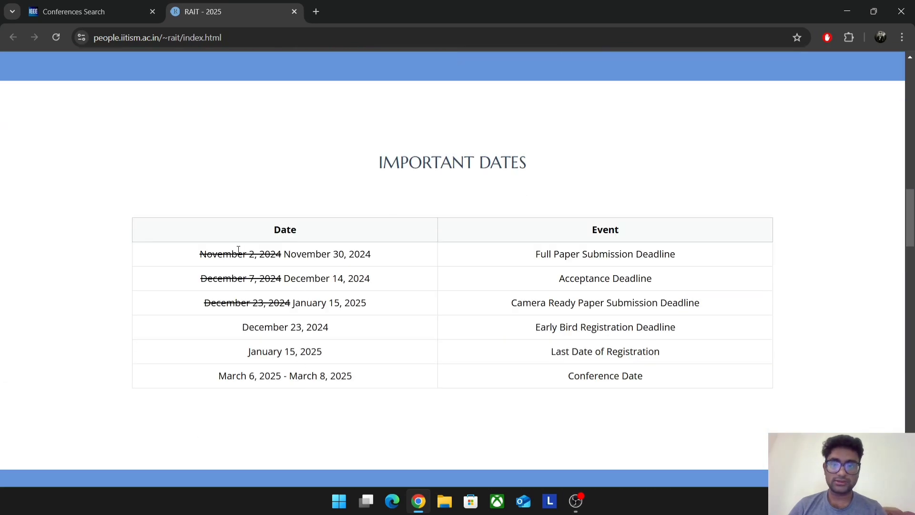
left_click_drag(392, 258, 362, 247)
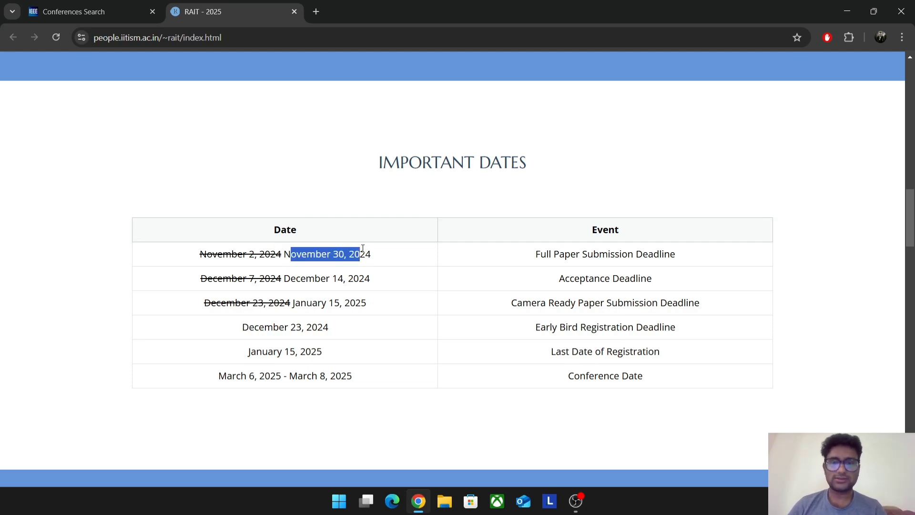
Return to the search results, go to page 4, and open INOACC's details.
left_click(133, 6)
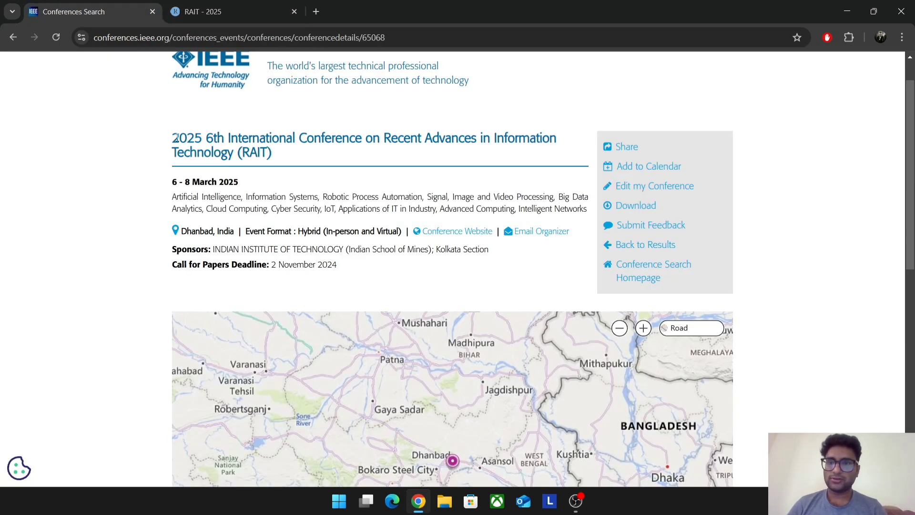
left_click(18, 39)
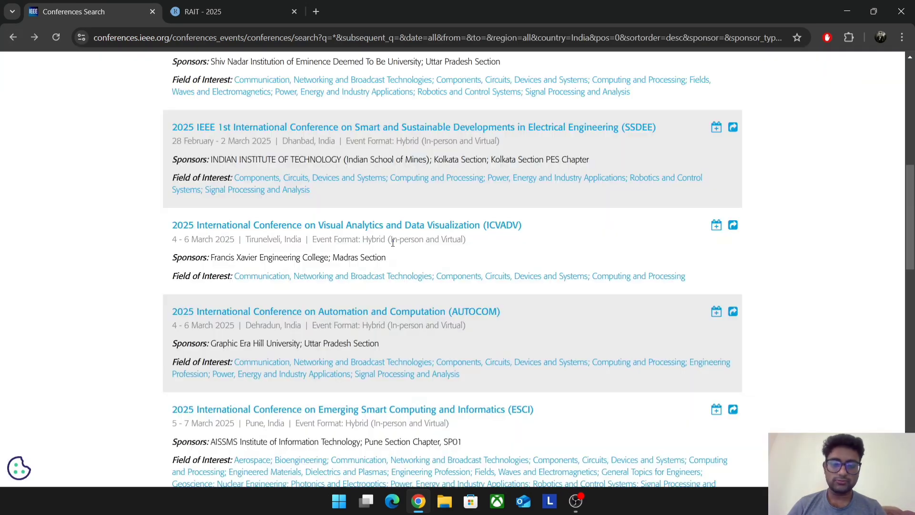
scroll(392, 242, "down", 20)
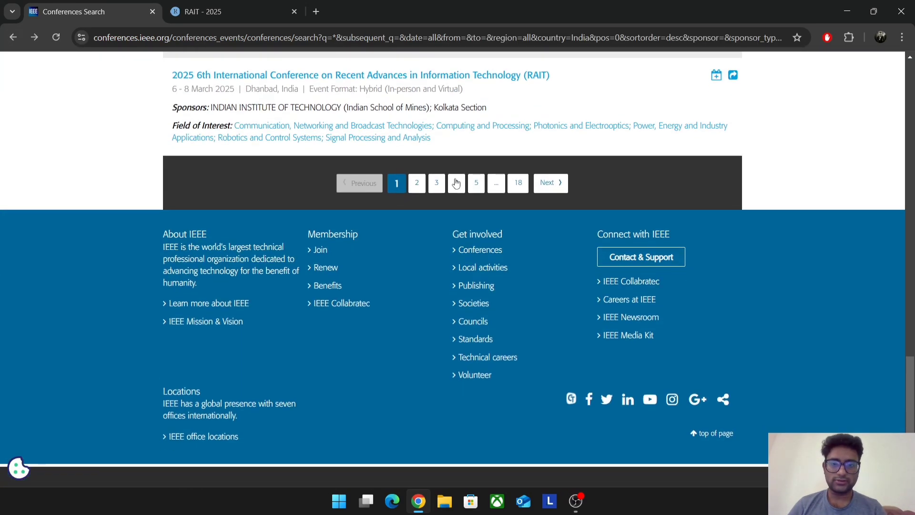
left_click(456, 184)
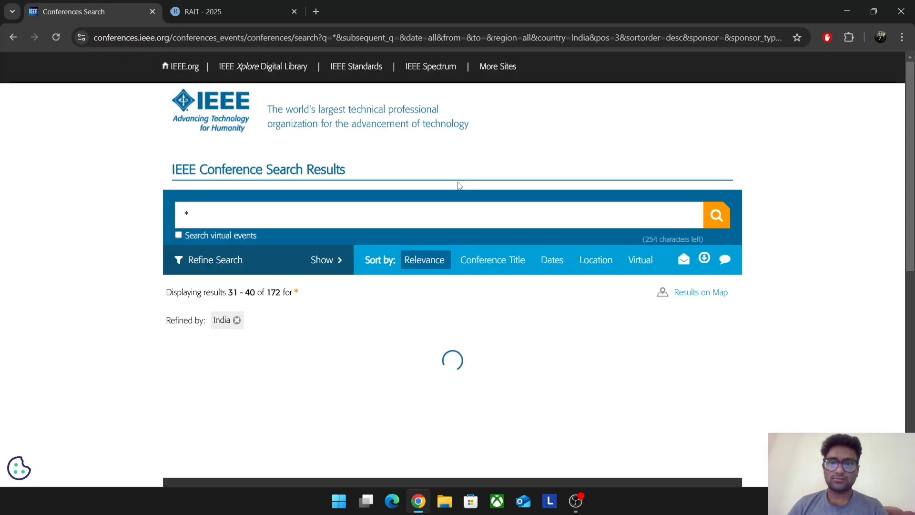
scroll(459, 185, "down", 8)
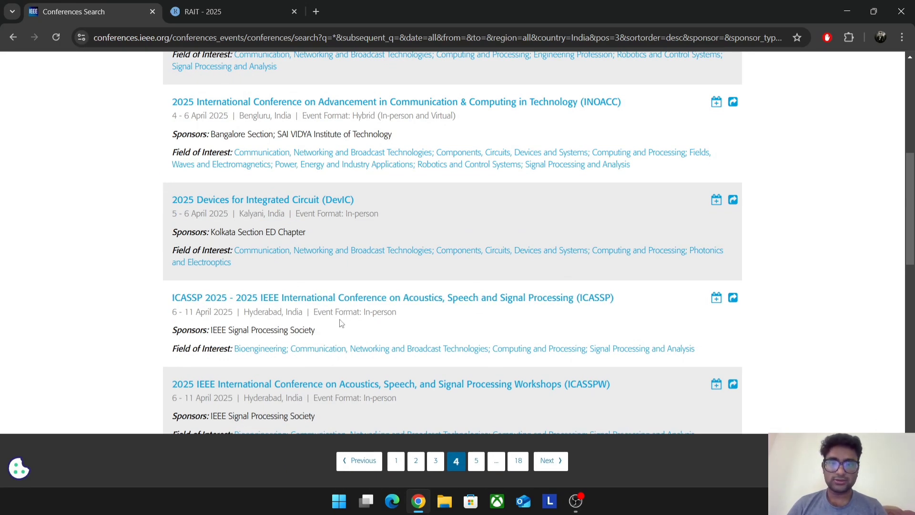
left_click(262, 102)
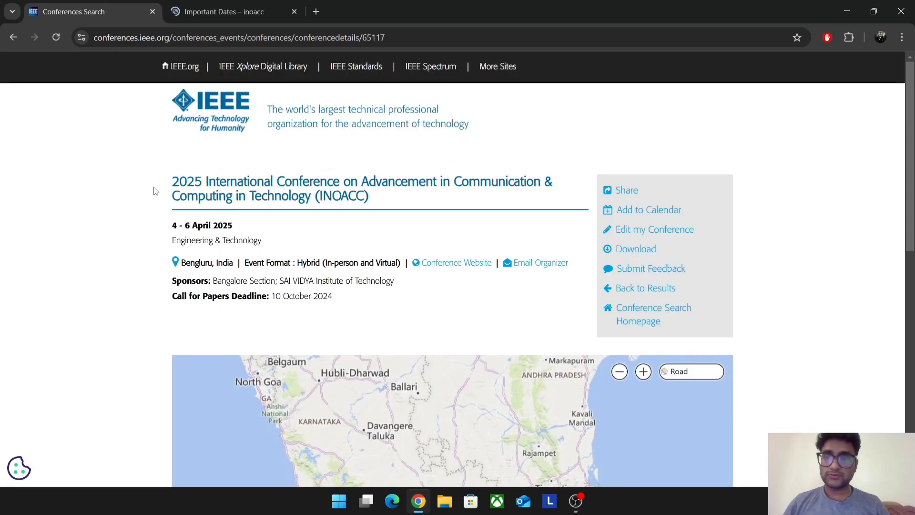
Highlight the INOACC title and its 10 October 2024 call-for-papers deadline.
left_click_drag(157, 189, 307, 197)
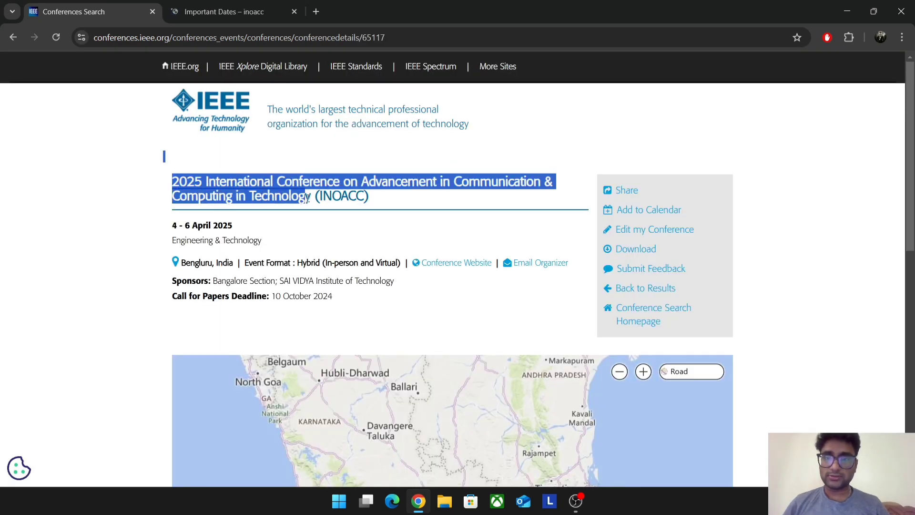
left_click(181, 229)
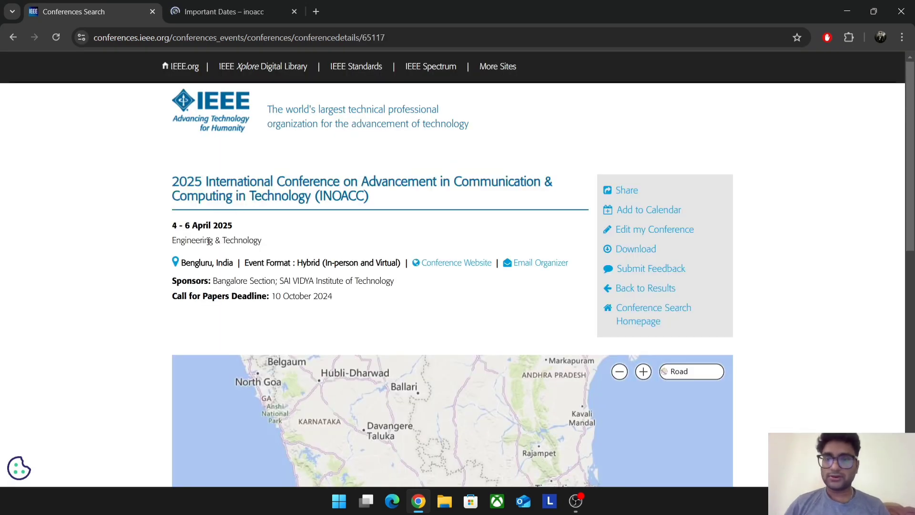
left_click_drag(349, 263, 361, 263)
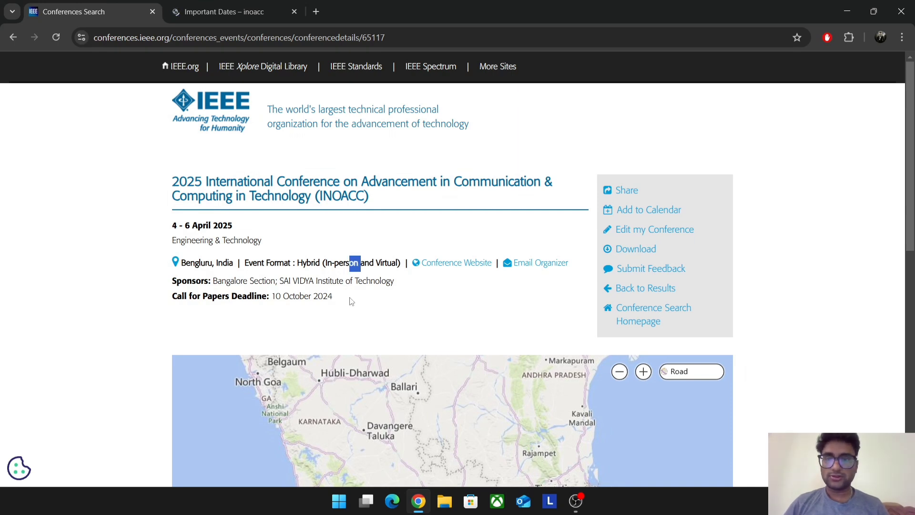
left_click_drag(333, 296, 277, 300)
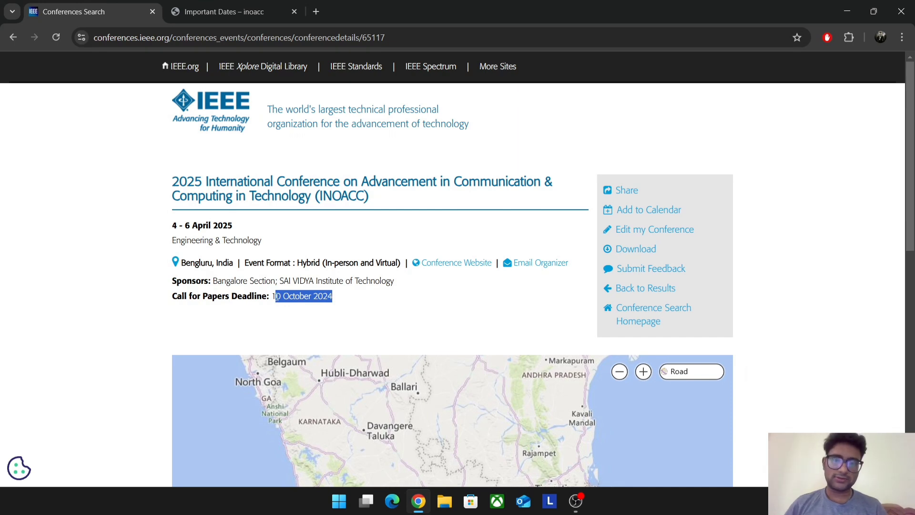
left_click_drag(174, 298, 326, 299)
left_click_drag(396, 282, 357, 291)
triple_click(353, 291)
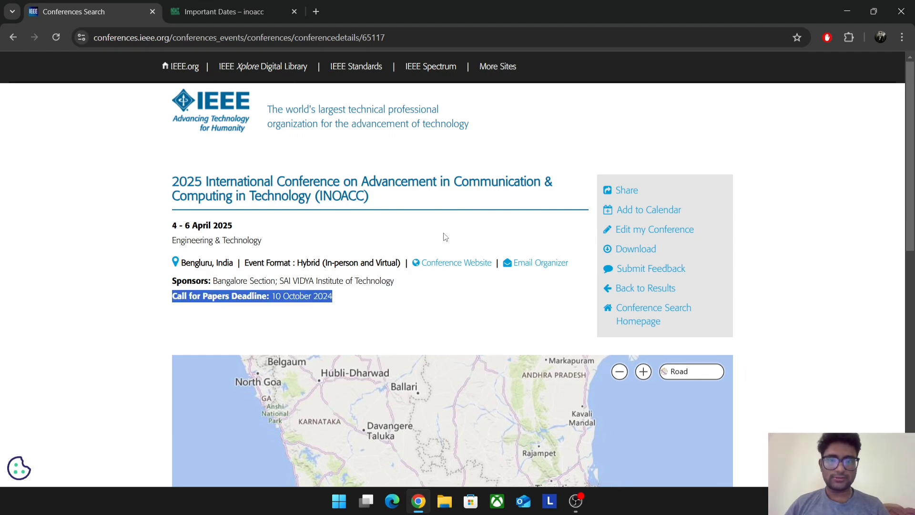
Switch to the INOACC Important Dates page and scan its dates.
key("ctrl+Tab")
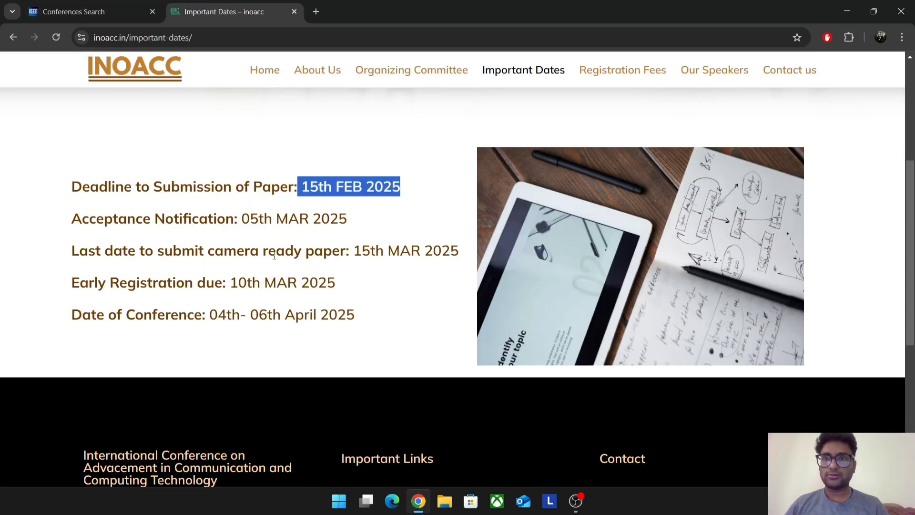
scroll(273, 258, "up", 4)
scroll(273, 259, "up", 1)
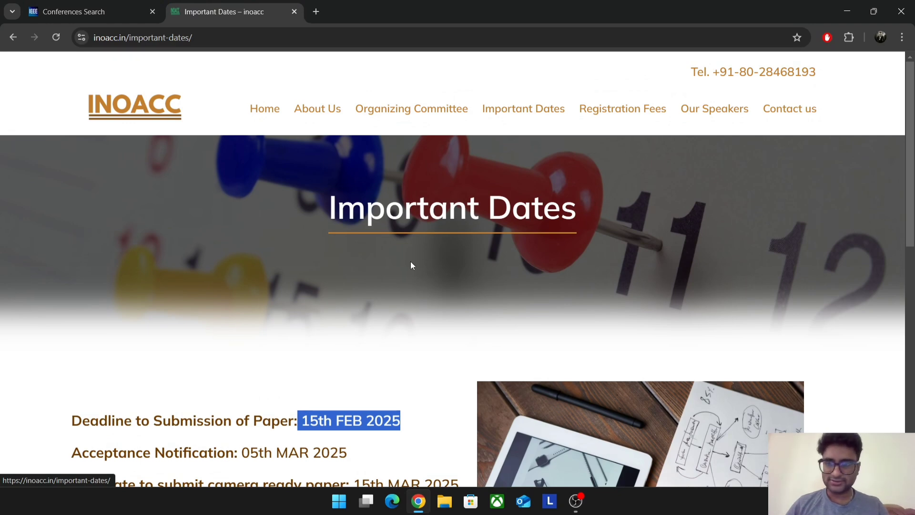
scroll(411, 264, "down", 3)
left_click_drag(188, 297, 290, 266)
left_click(323, 270)
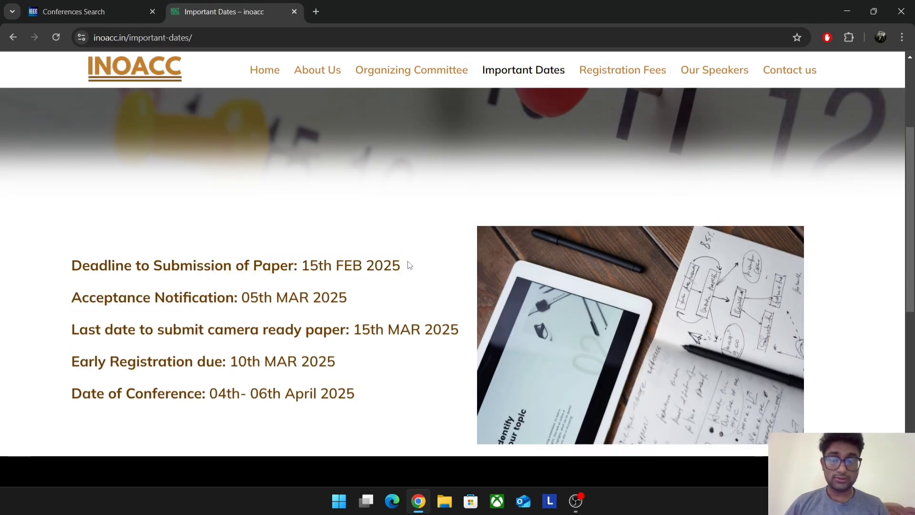
Select the 15th FEB 2025 paper submission deadline on INOACC's Important Dates.
left_click(110, 9)
left_click(291, 257)
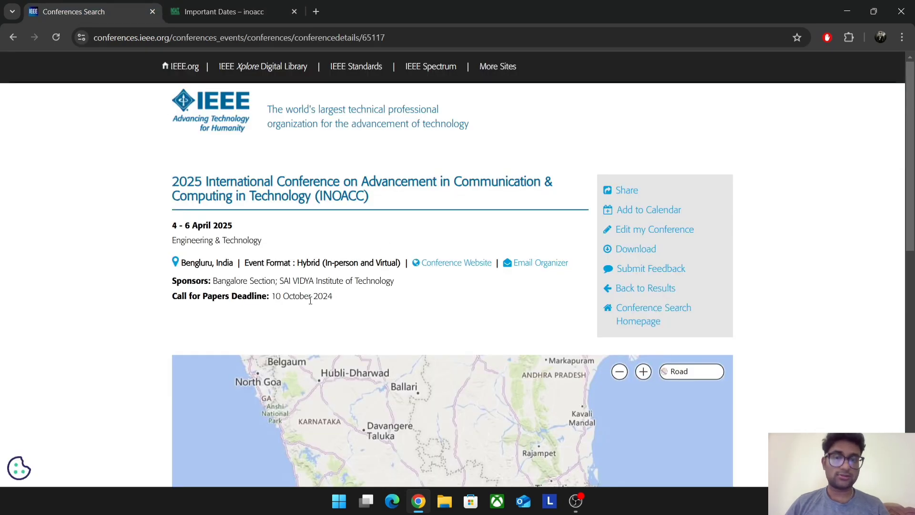
left_click(224, 12)
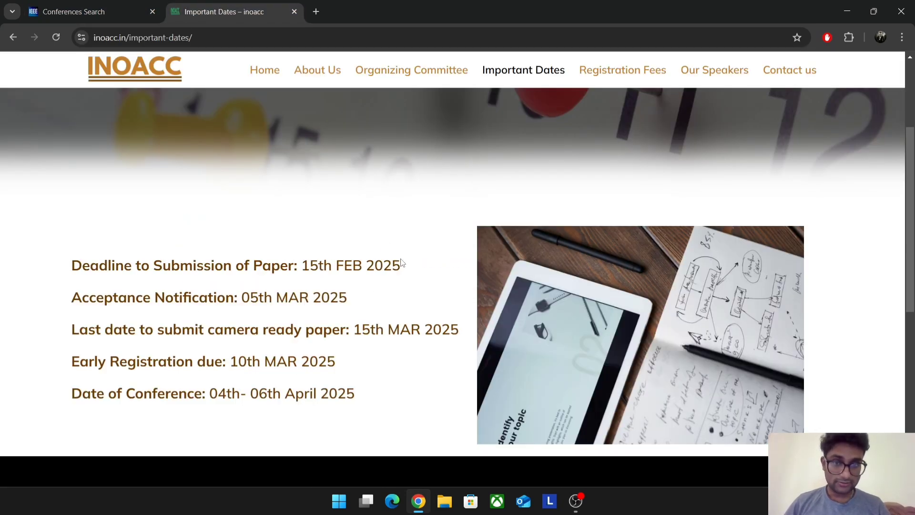
left_click_drag(401, 263, 312, 266)
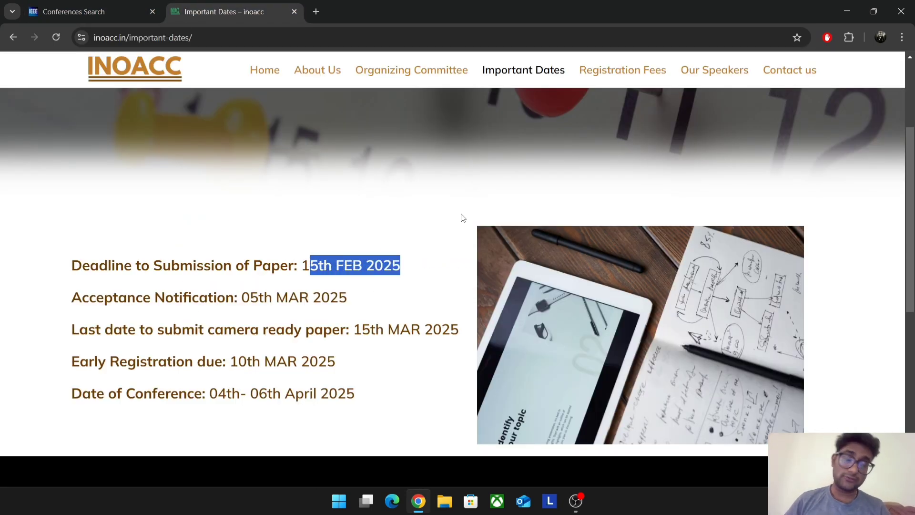
scroll(444, 244, "down", 2)
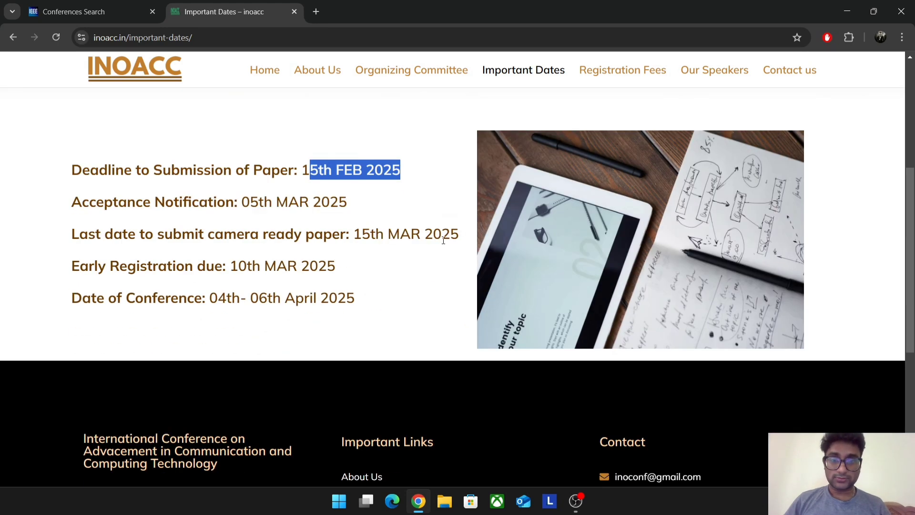
scroll(443, 240, "down", 5)
scroll(444, 242, "up", 4)
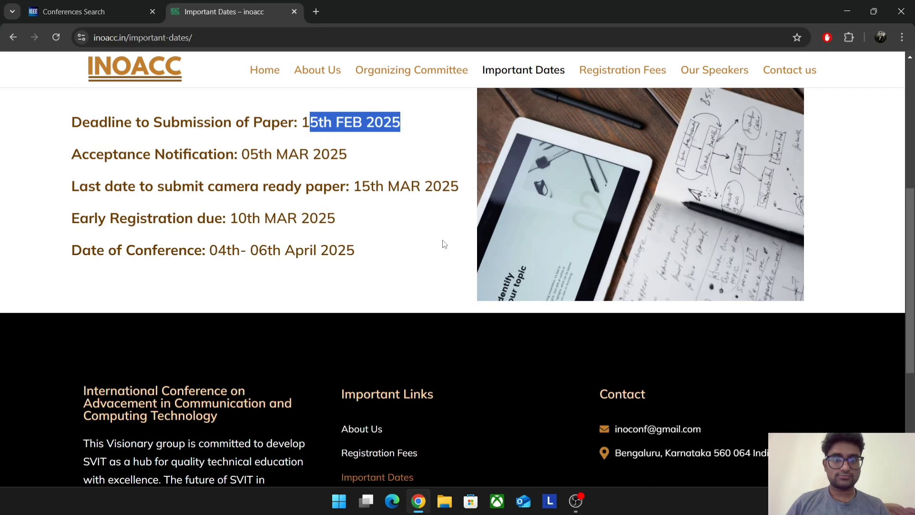
scroll(451, 84, "down", 3)
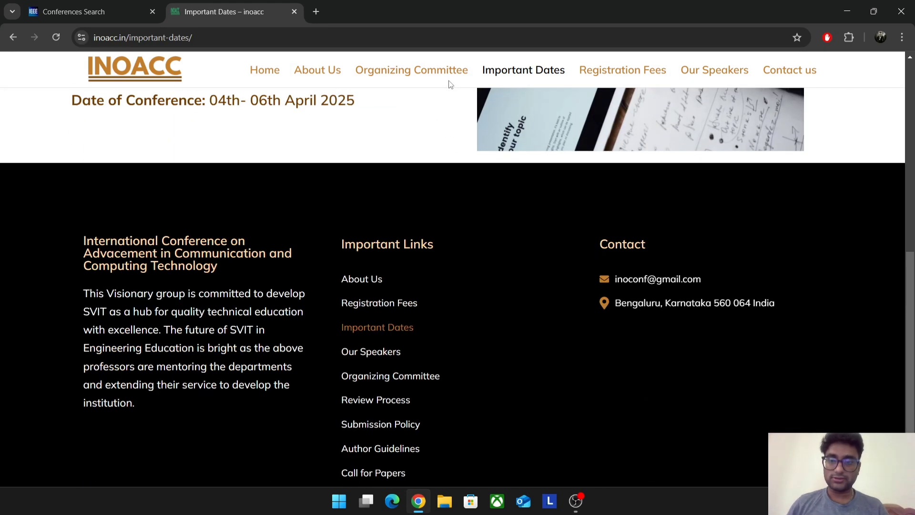
Go to the INOACC home page and scroll through it.
left_click(269, 78)
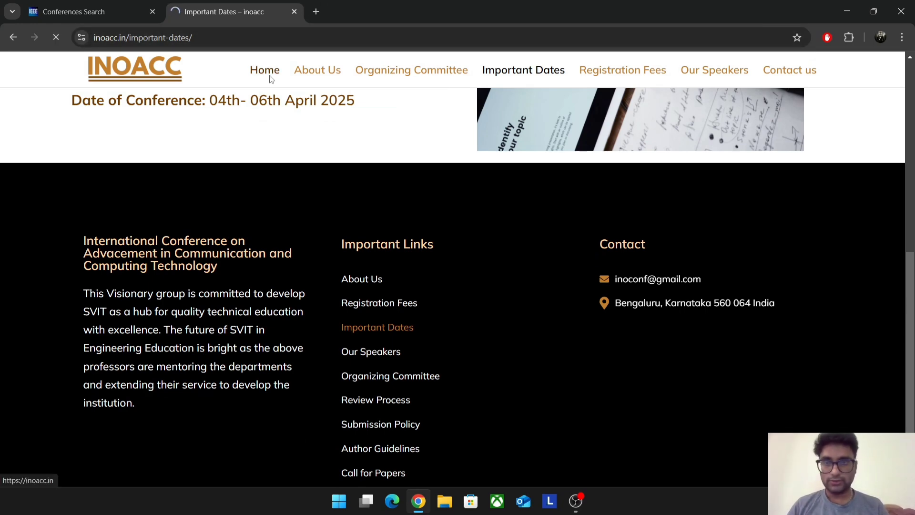
left_click(91, 11)
left_click(253, 5)
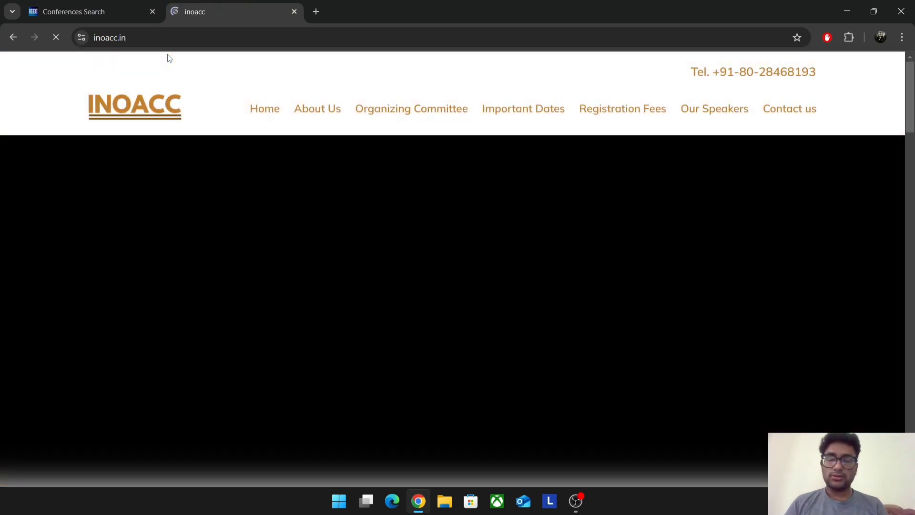
scroll(366, 186, "down", 20)
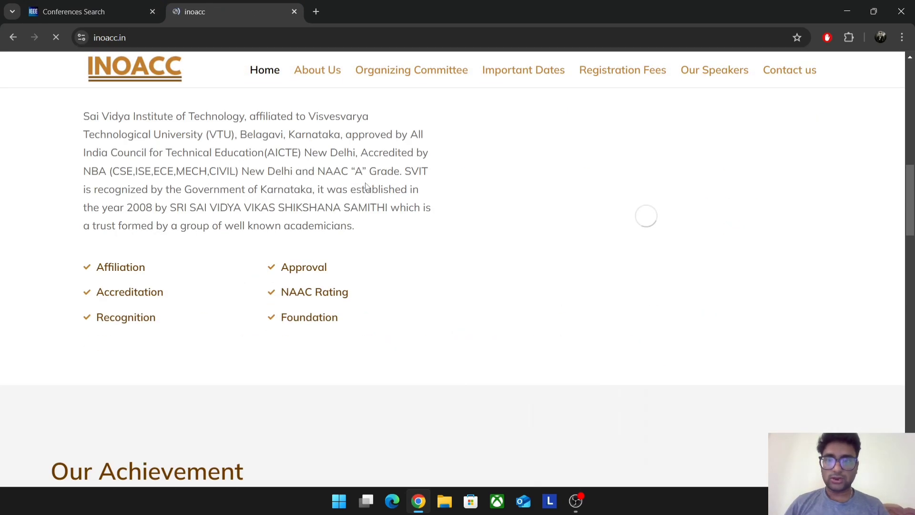
scroll(367, 186, "down", 15)
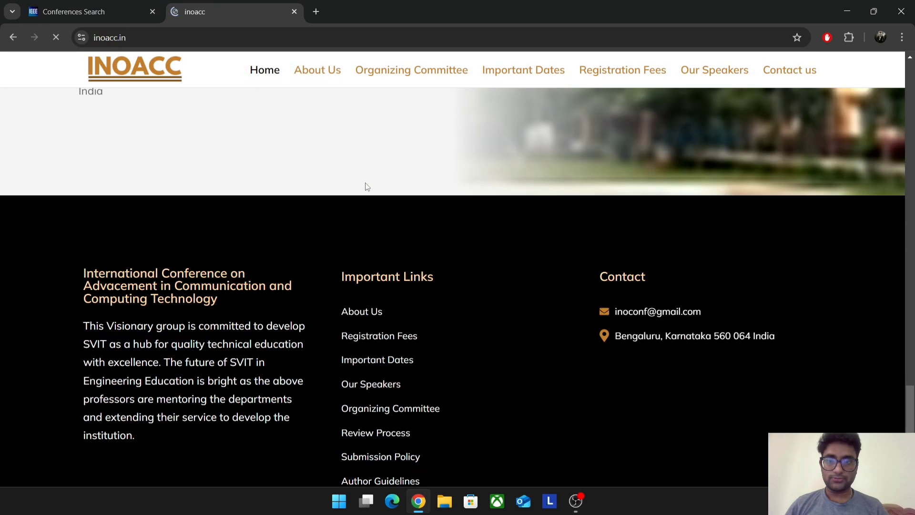
Return to the search results, go to page 5, and close the INOACC tab.
left_click(74, 11)
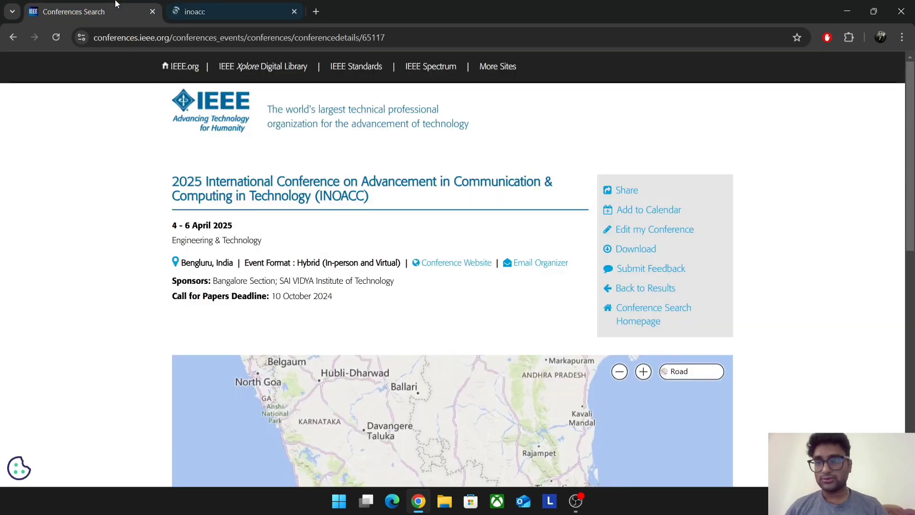
left_click(13, 37)
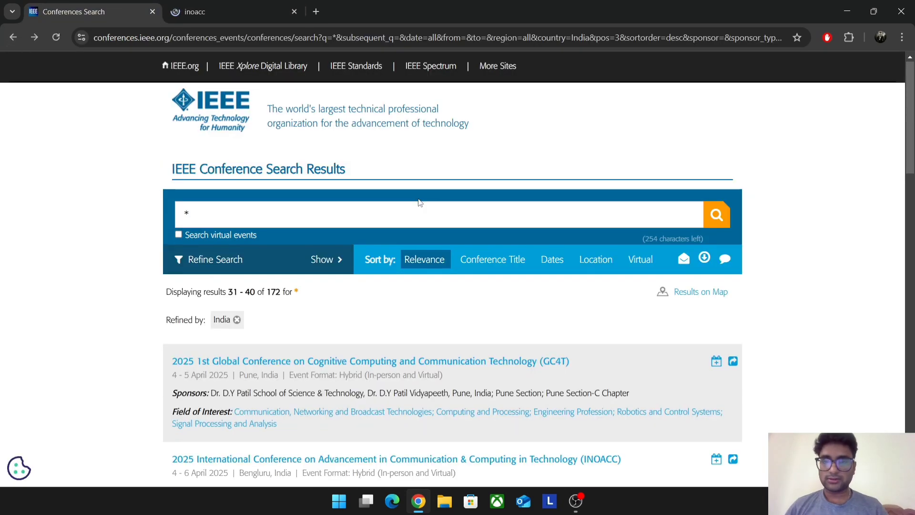
scroll(418, 200, "down", 15)
left_click(476, 116)
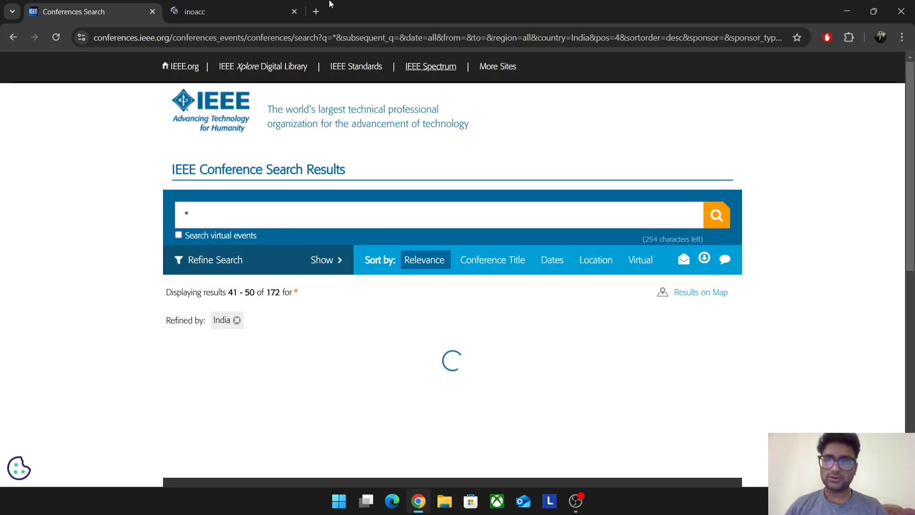
left_click(294, 15)
Open AMATHE 2025's details and select its title and dates.
scroll(367, 212, "down", 8)
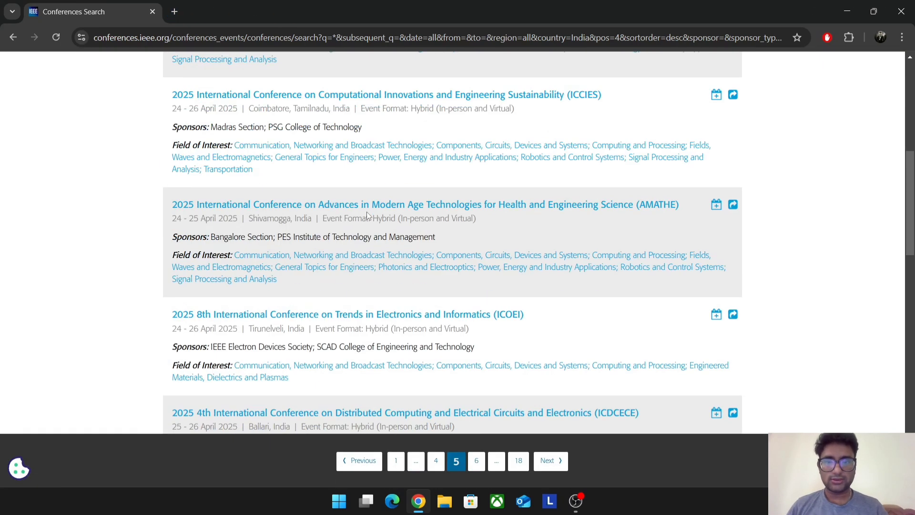
left_click(467, 206)
scroll(467, 203, "down", 1)
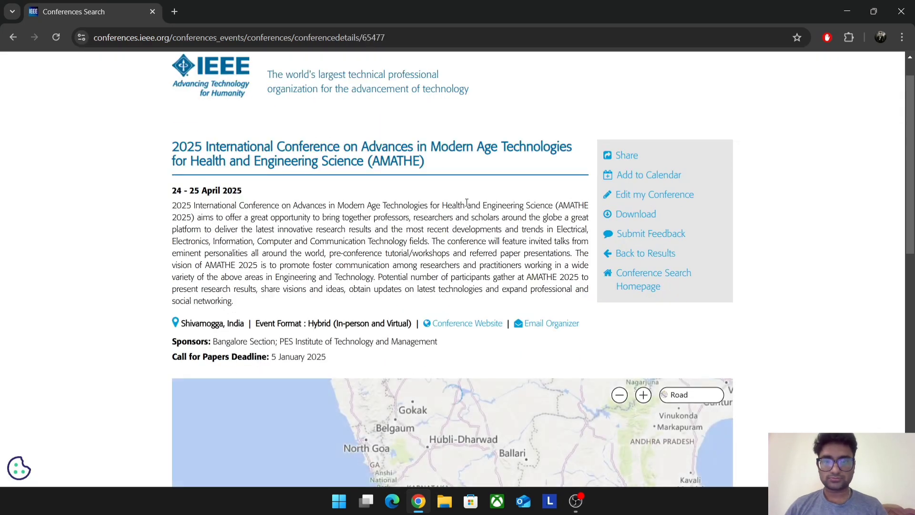
left_click_drag(161, 163, 333, 214)
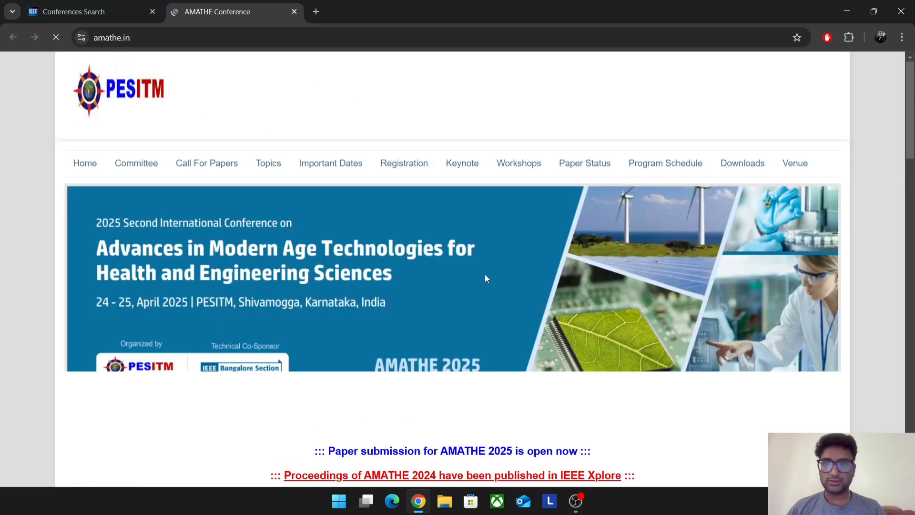
scroll(486, 278, "down", 3)
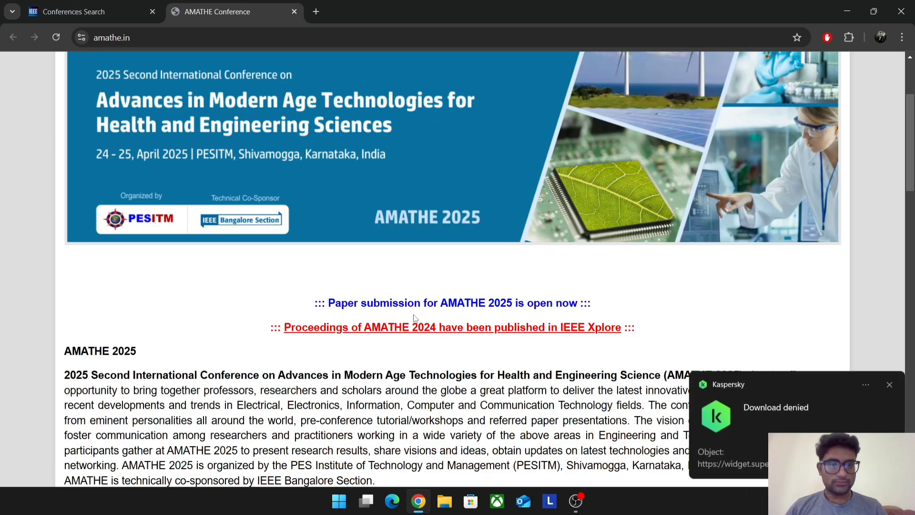
scroll(460, 288, "down", 3)
scroll(305, 279, "down", 8)
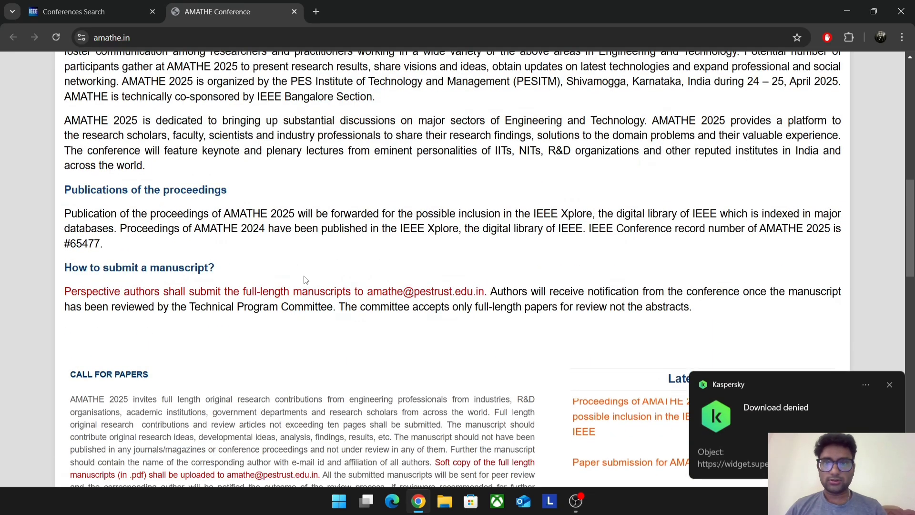
scroll(304, 280, "down", 3)
scroll(334, 262, "up", 15)
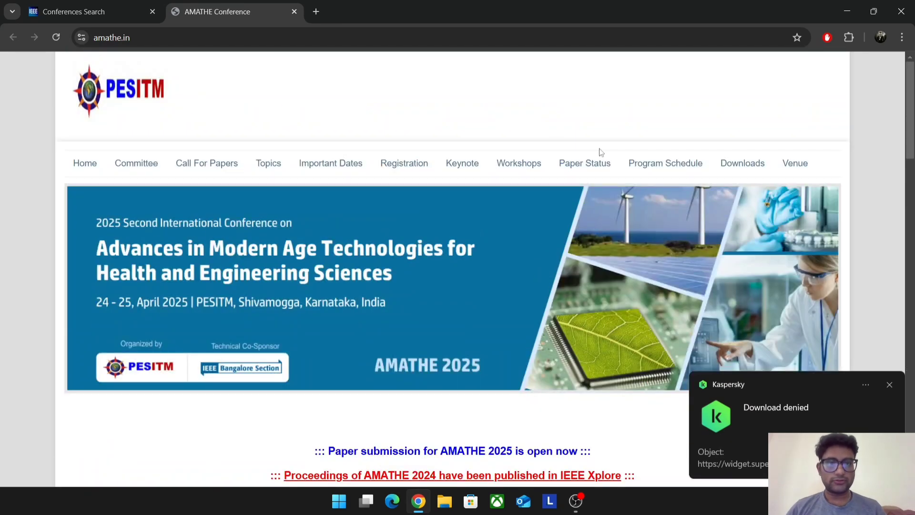
Read AMATHE's Call For Papers page, noting the extended 20 February 2025 deadline.
left_click(220, 177)
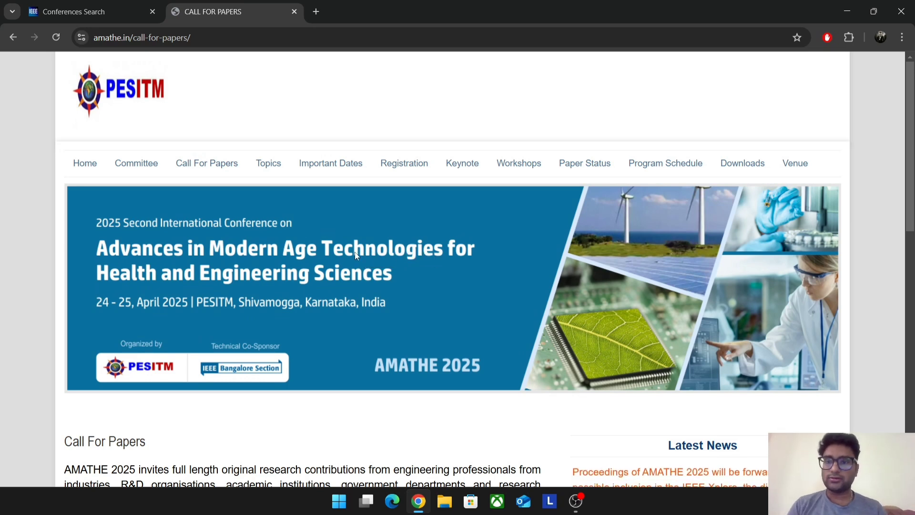
scroll(355, 255, "down", 5)
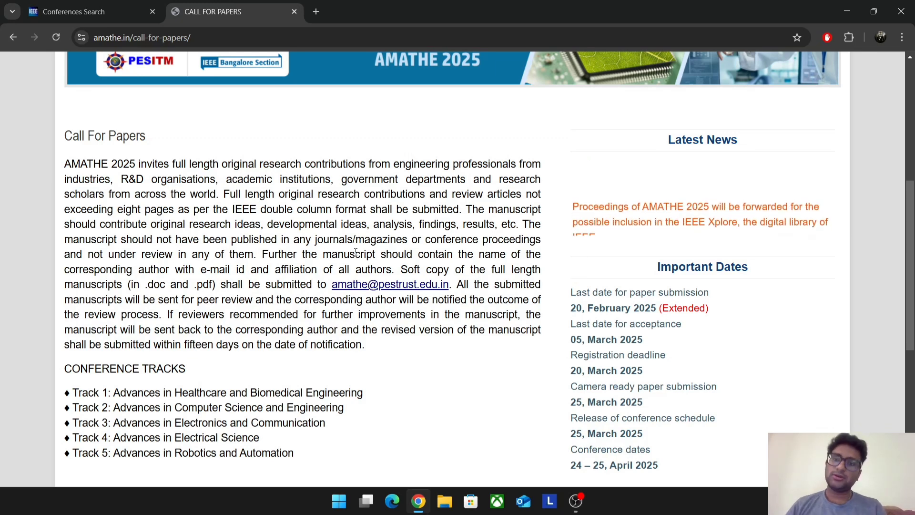
scroll(356, 252, "down", 5)
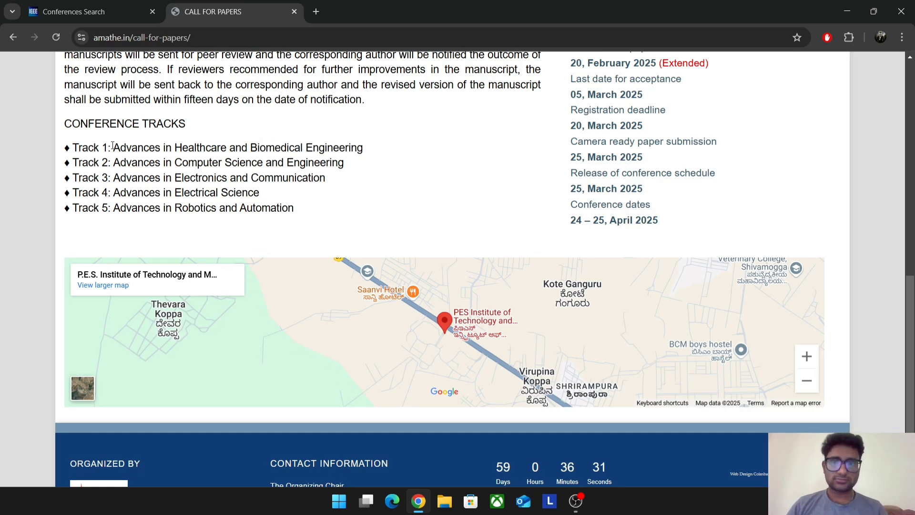
scroll(267, 168, "up", 2)
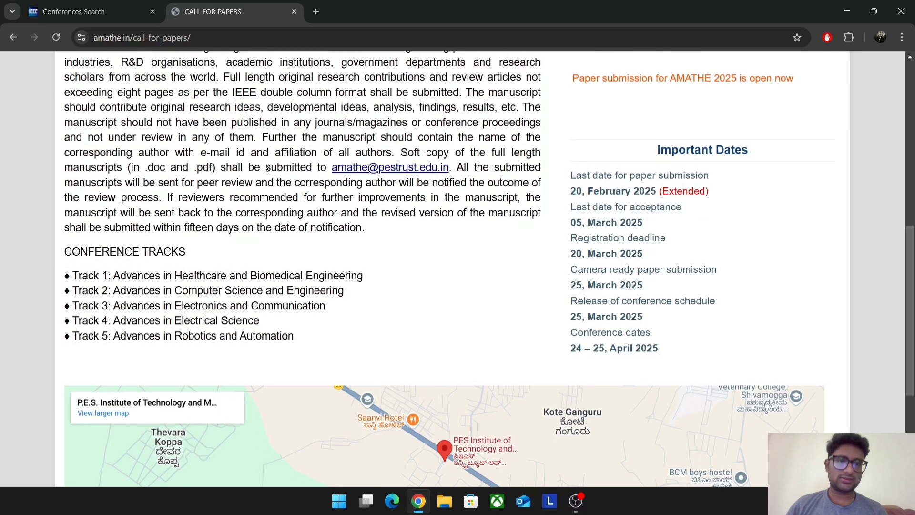
scroll(299, 162, "up", 2)
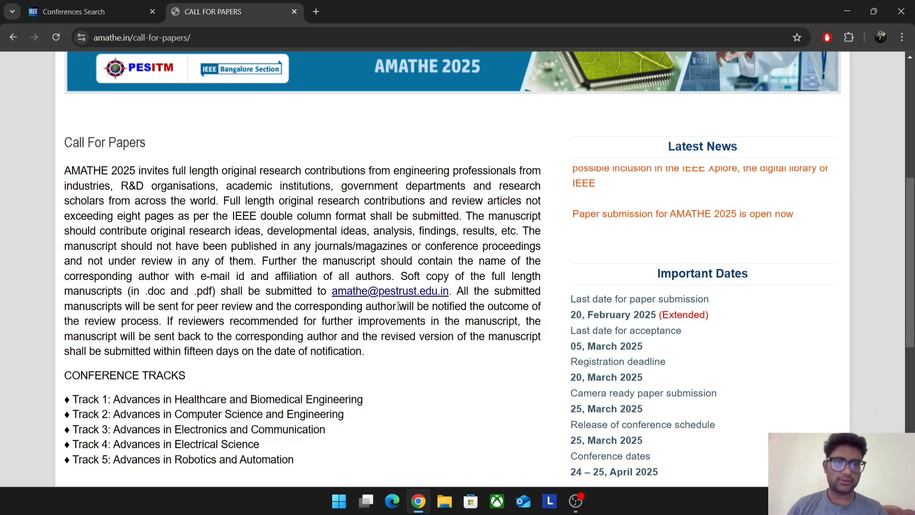
left_click(141, 4)
Open the ICEPE 2025 details from the search results and switch to its conference site.
left_click(15, 37)
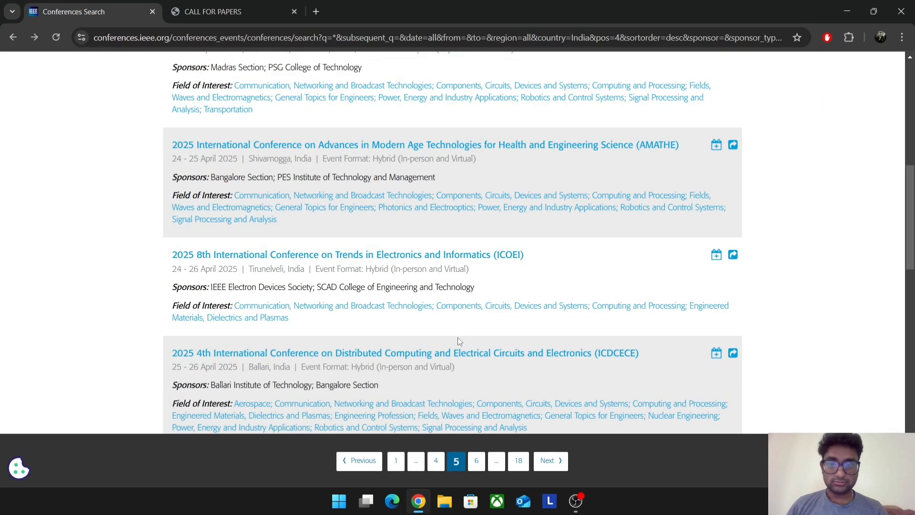
left_click(481, 257)
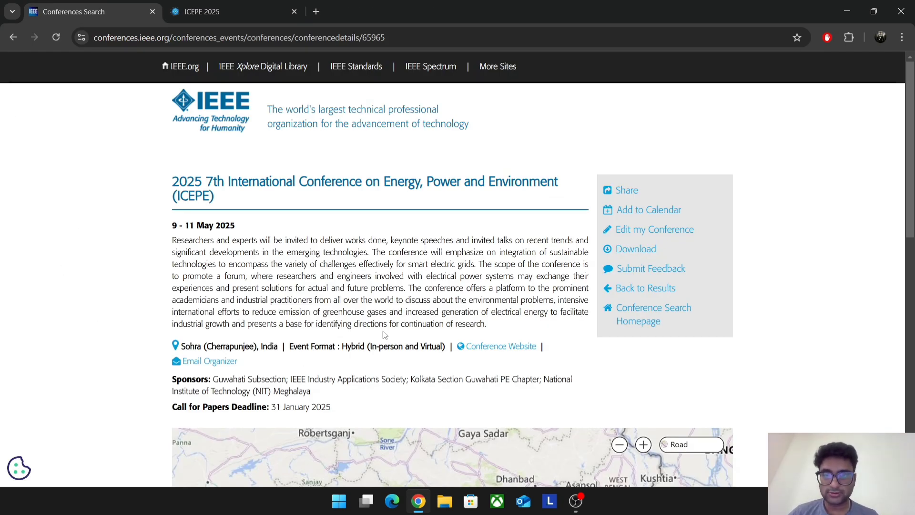
left_click(225, 9)
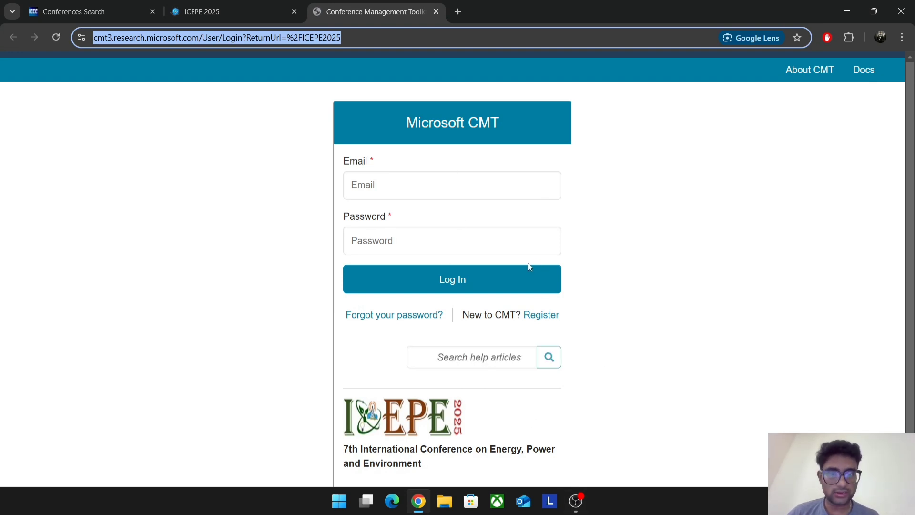
Look over CMT's Create New Account form, then go back to the ICEPE 2025 login.
left_click(540, 323)
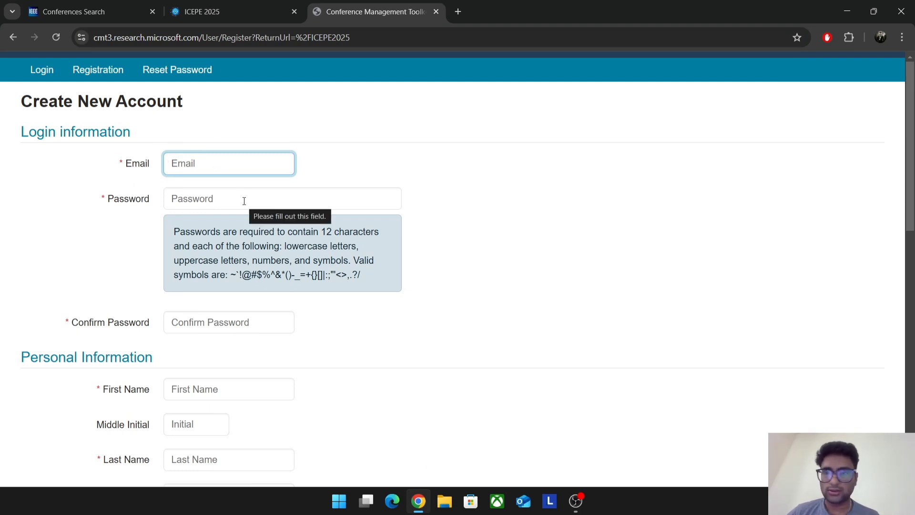
scroll(220, 286, "down", 3)
scroll(283, 399, "down", 4)
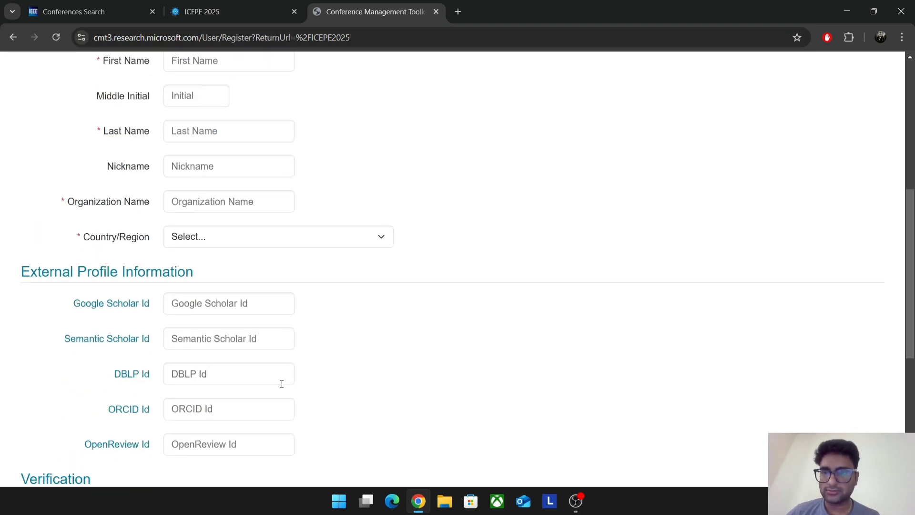
left_click(265, 207)
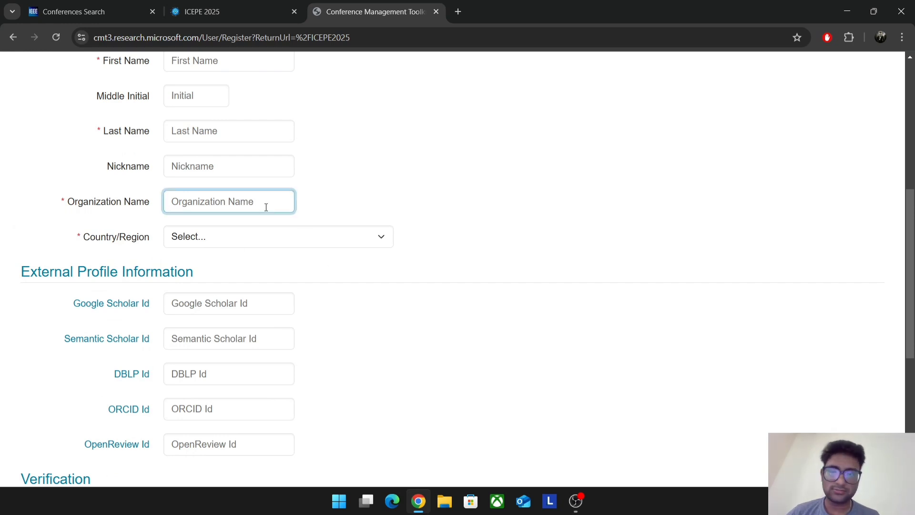
scroll(266, 207, "down", 3)
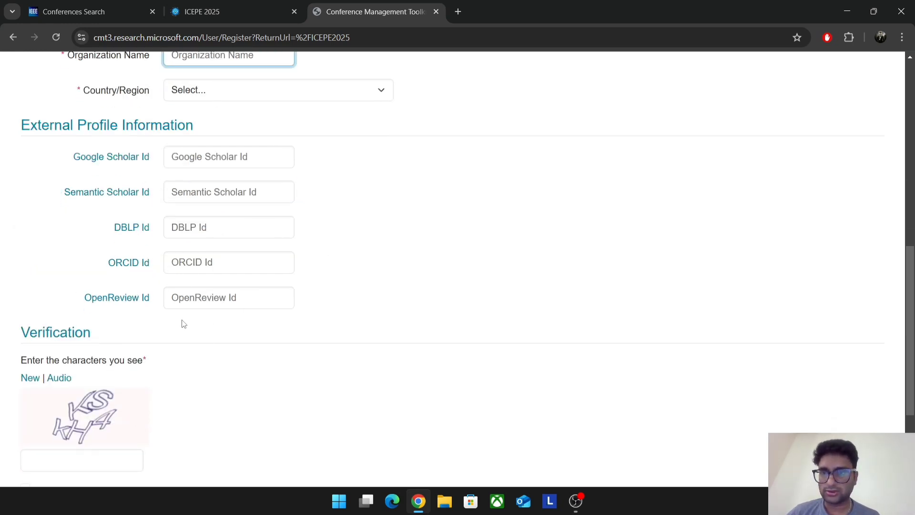
scroll(228, 401, "down", 3)
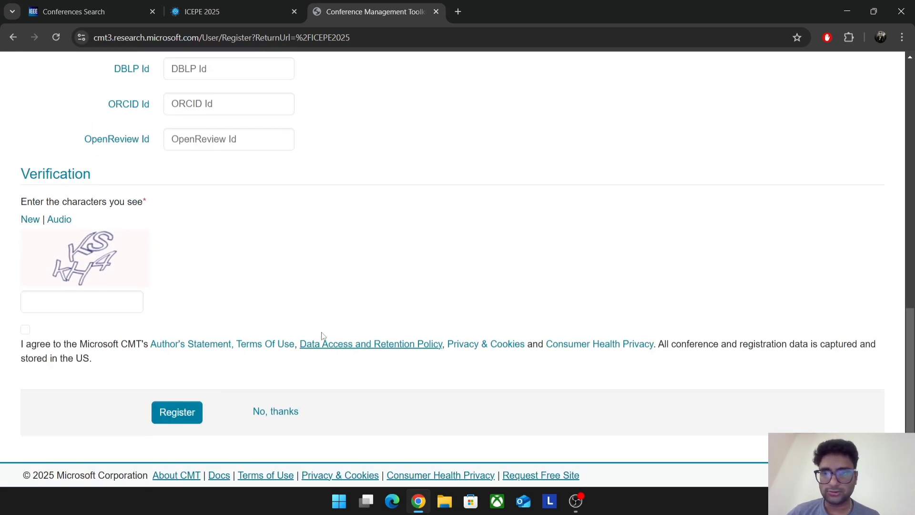
scroll(327, 330, "up", 10)
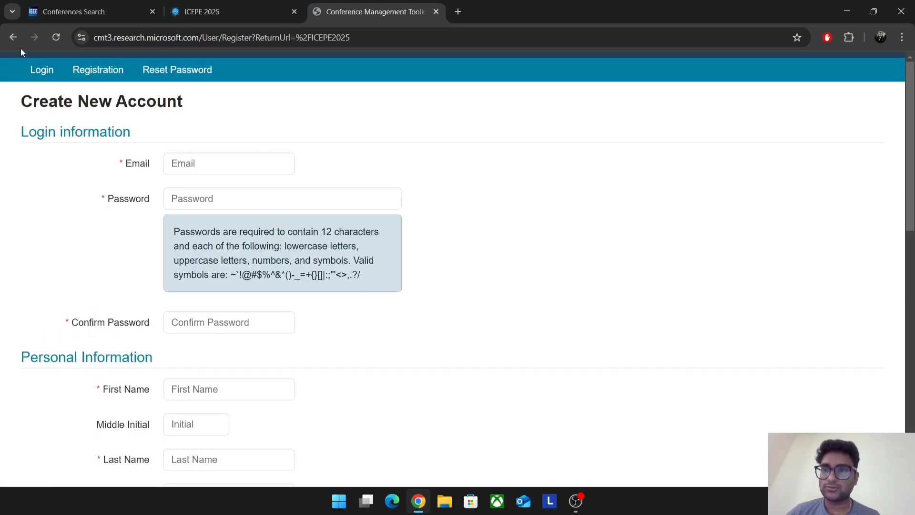
left_click(19, 36)
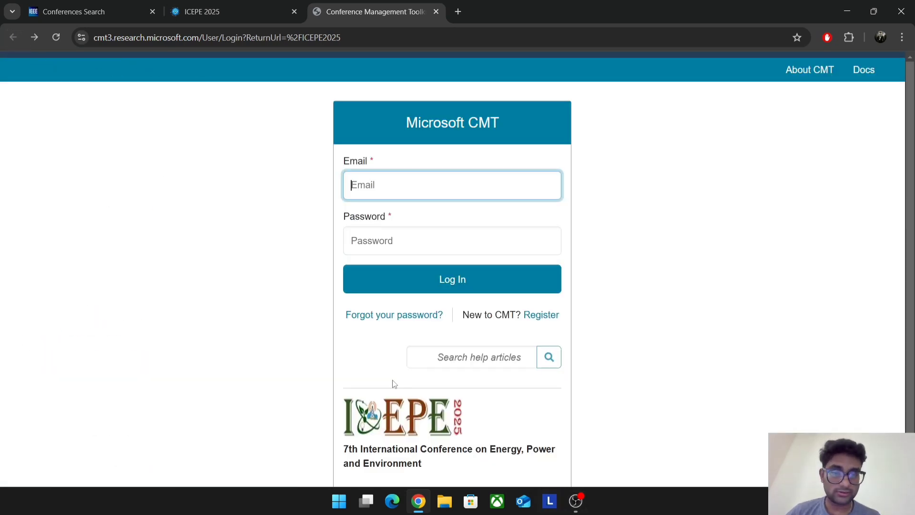
Check the ICEPE 2025 homepage, return to CMT, and highlight the Author Console heading.
left_click(220, 7)
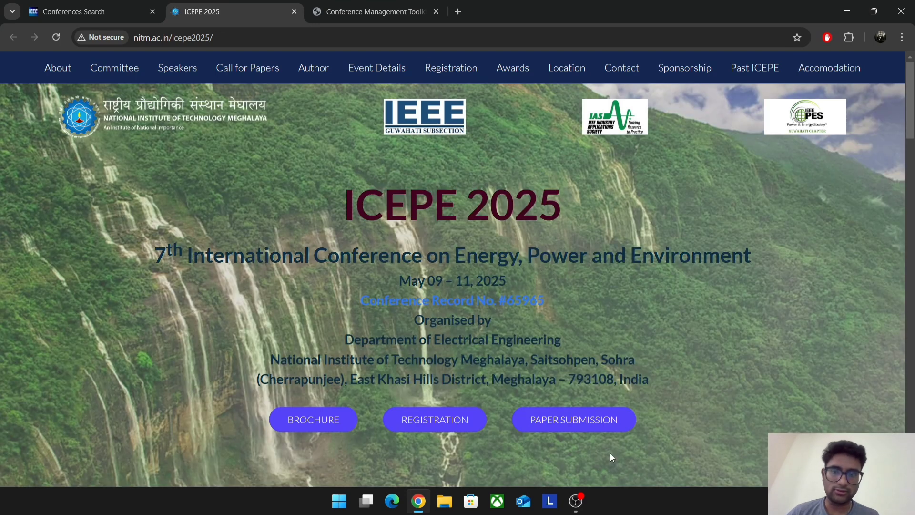
left_click(424, 12)
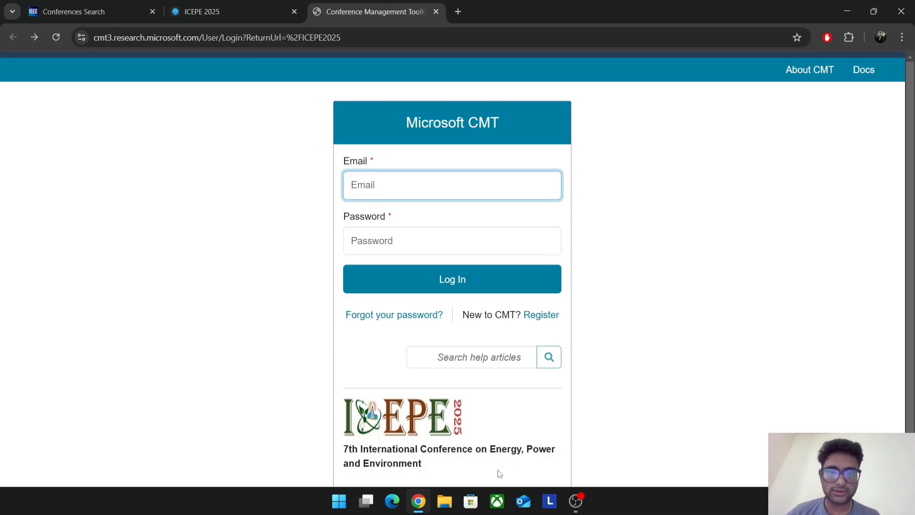
scroll(499, 473, "down", 1)
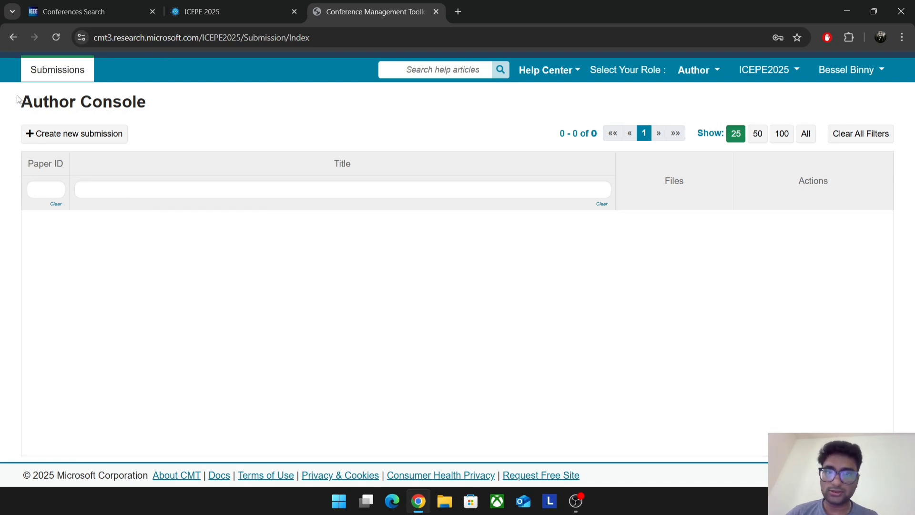
left_click_drag(17, 99, 118, 97)
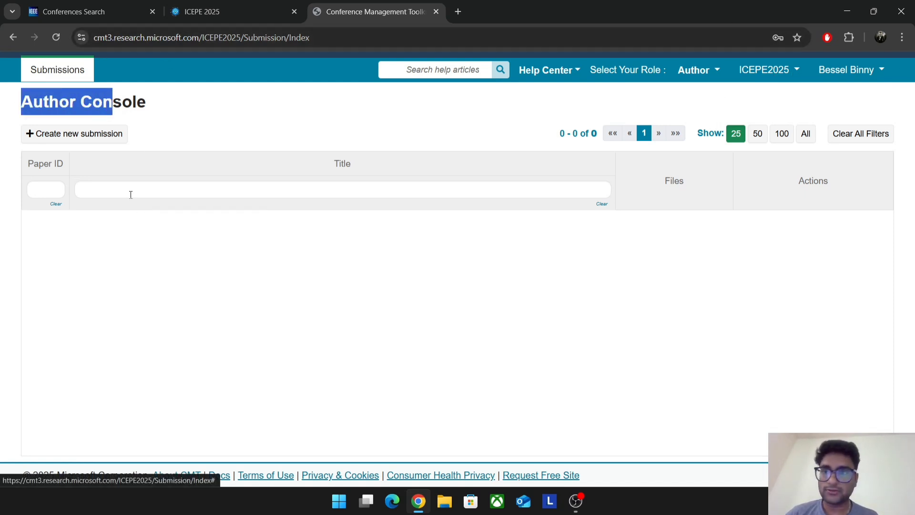
Start a new ICEPE2025 paper submission and place focus in its Title and Abstract fields.
left_click(154, 124)
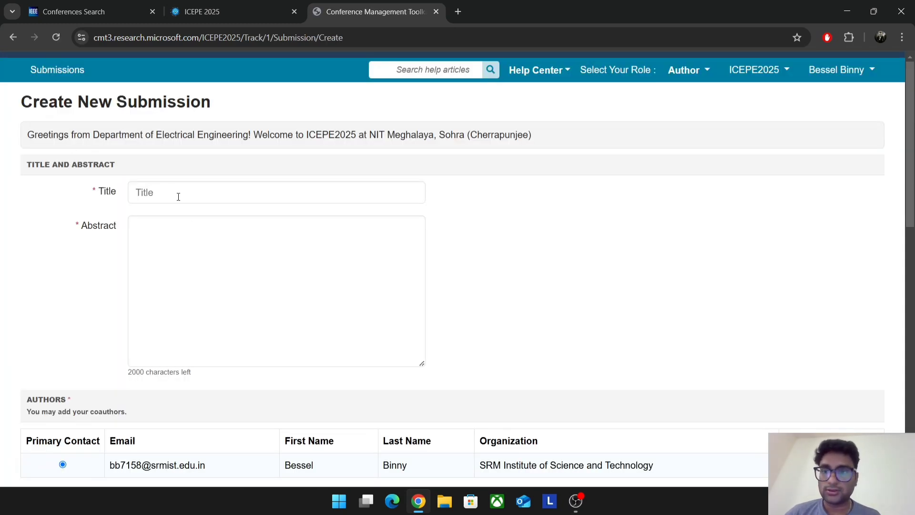
left_click(172, 193)
left_click(184, 220)
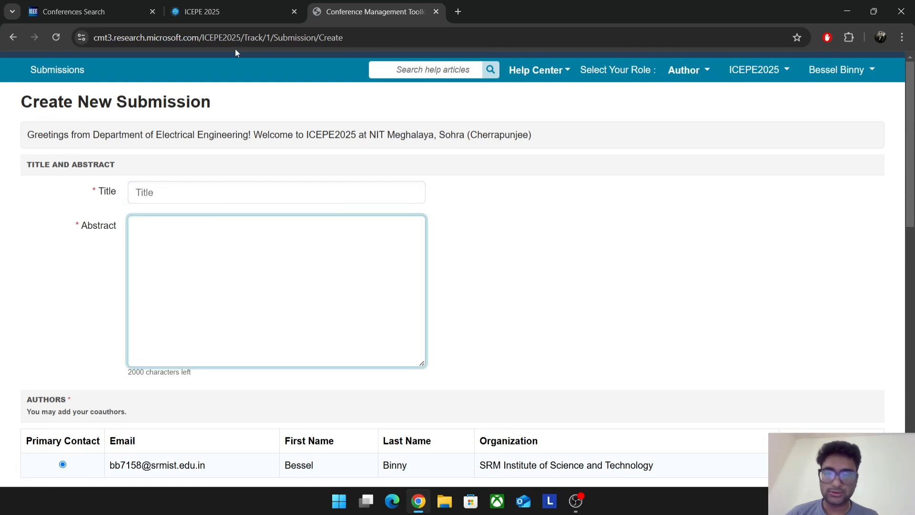
scroll(388, 128, "down", 8)
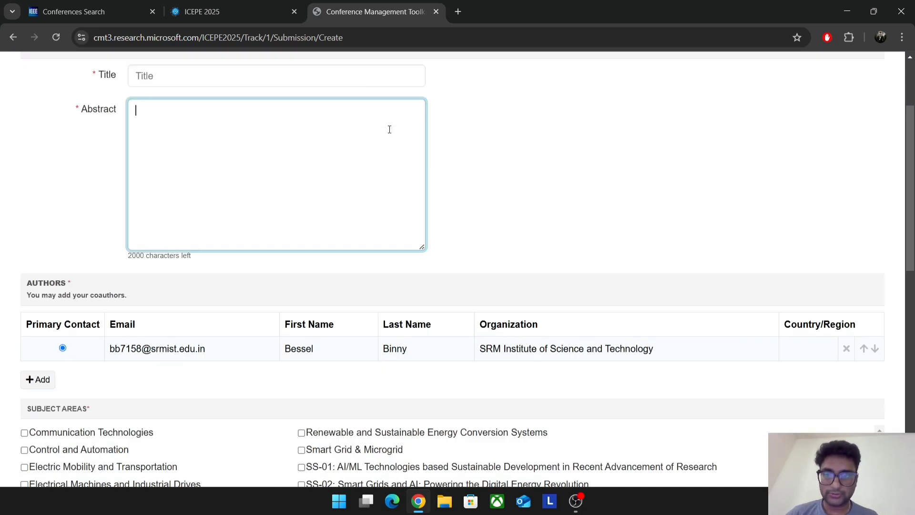
scroll(414, 151, "up", 2)
scroll(414, 151, "up", 2)
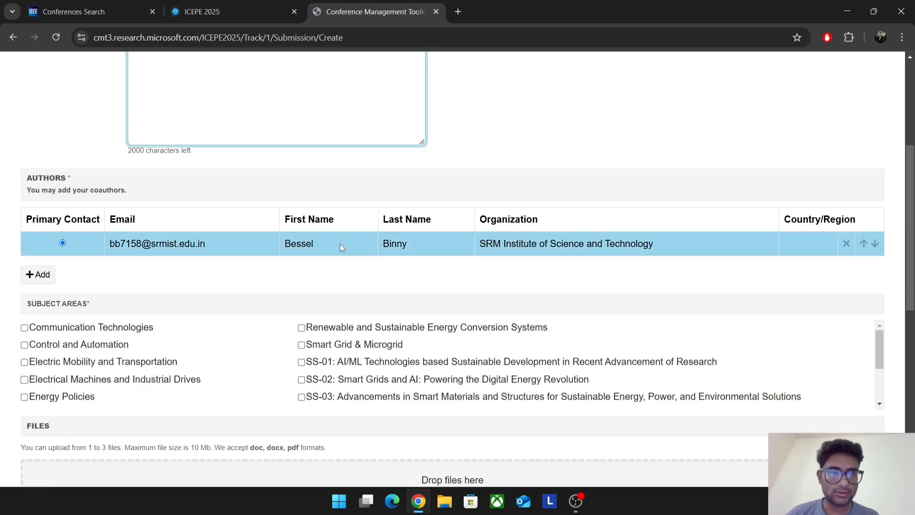
scroll(341, 245, "down", 5)
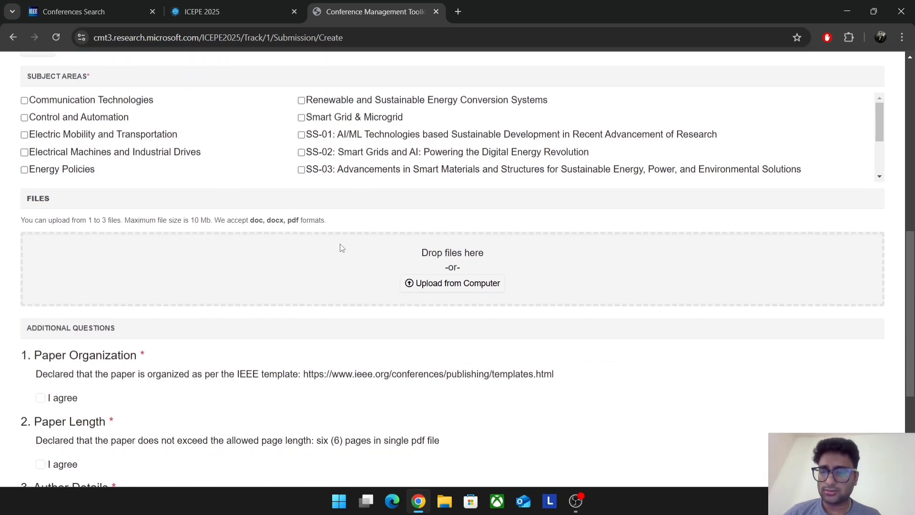
scroll(198, 172, "up", 2)
Add a blank coauthor row and focus its Email field, dismissing the autofill suggestions.
left_click(43, 145)
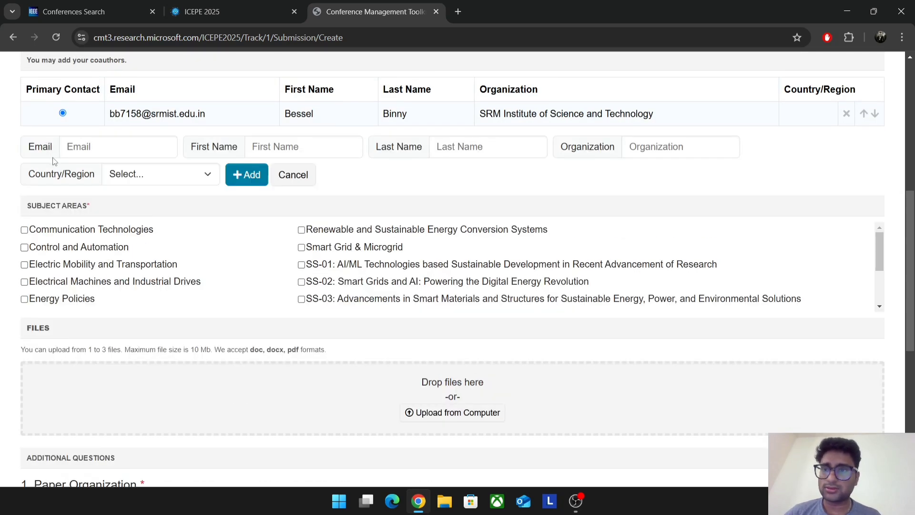
left_click(125, 146)
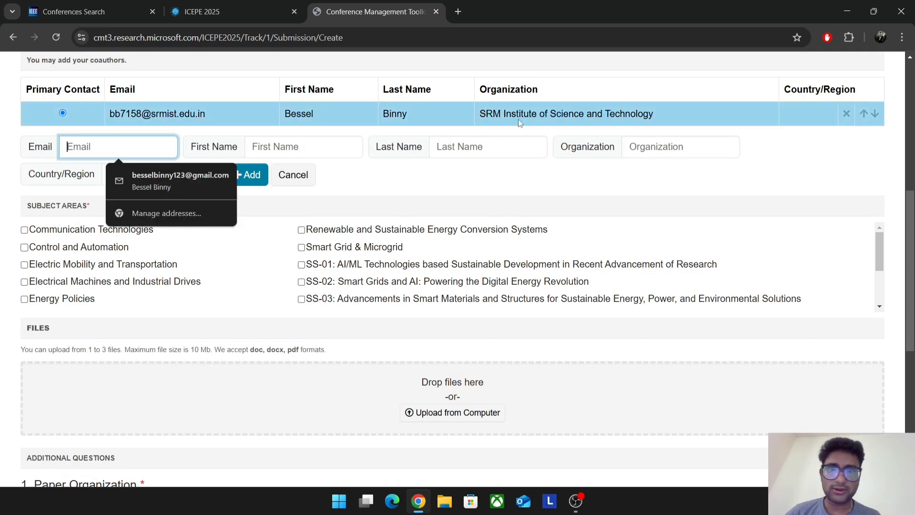
left_click(591, 163)
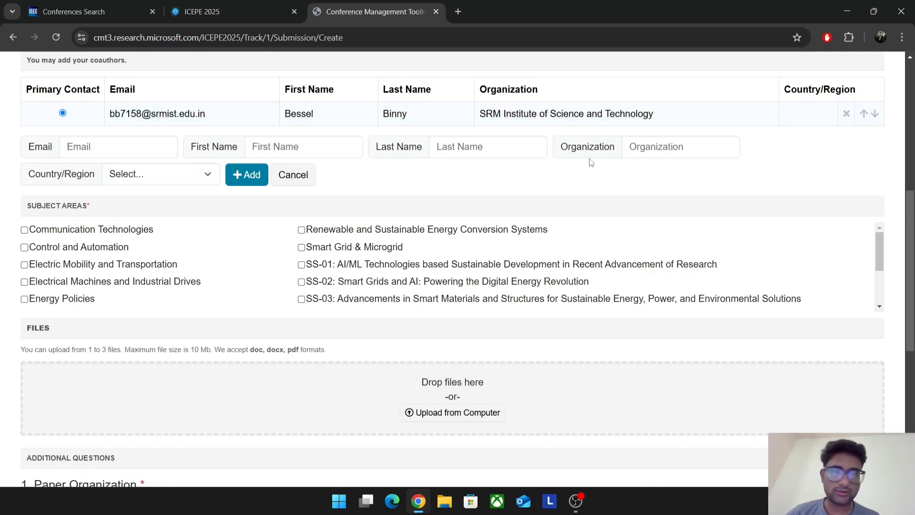
scroll(320, 226, "down", 2)
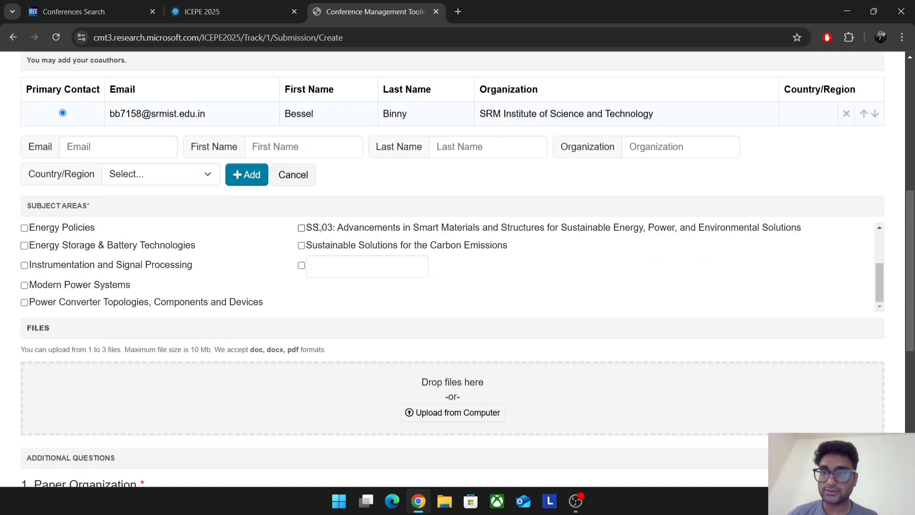
scroll(219, 232, "up", 2)
scroll(307, 218, "down", 2)
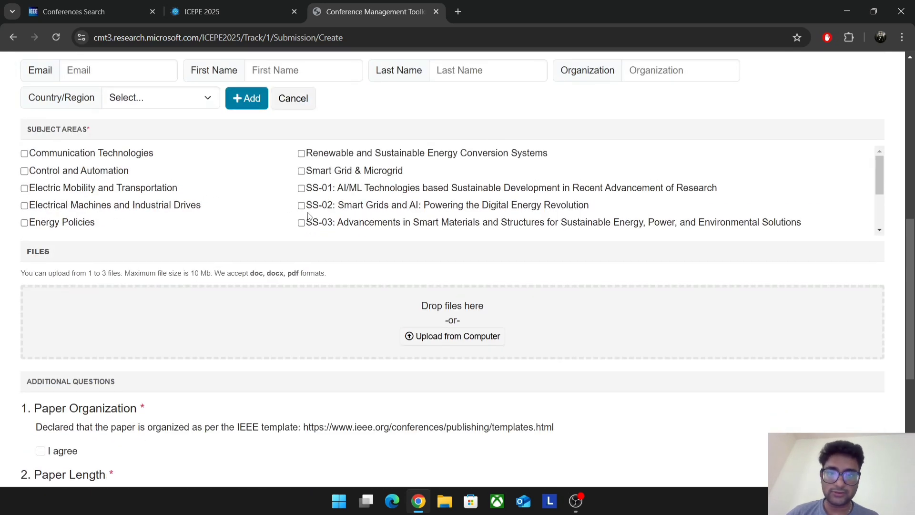
Tick Renewable and Sustainable Energy Conversion Systems as the subject area instead of Communication Technologies.
left_click(24, 153)
left_click(301, 153)
scroll(303, 164, "down", 2)
scroll(158, 208, "up", 2)
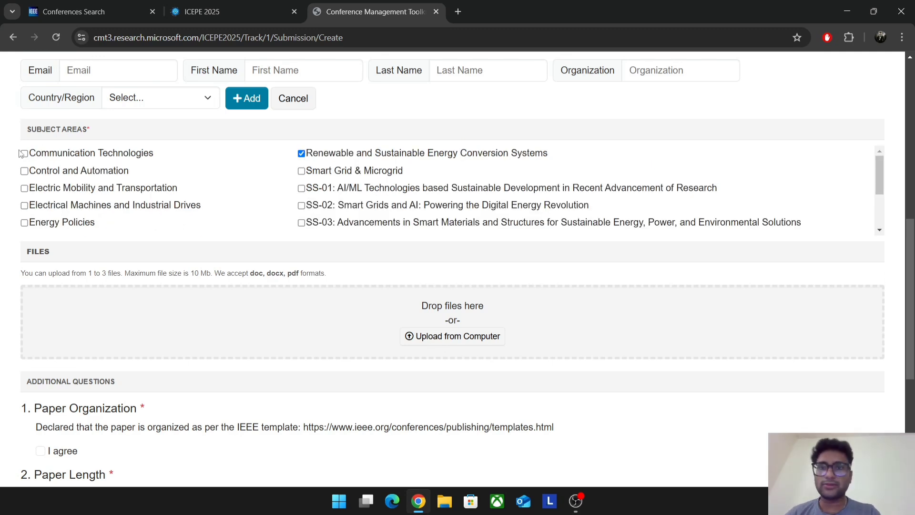
scroll(134, 190, "down", 4)
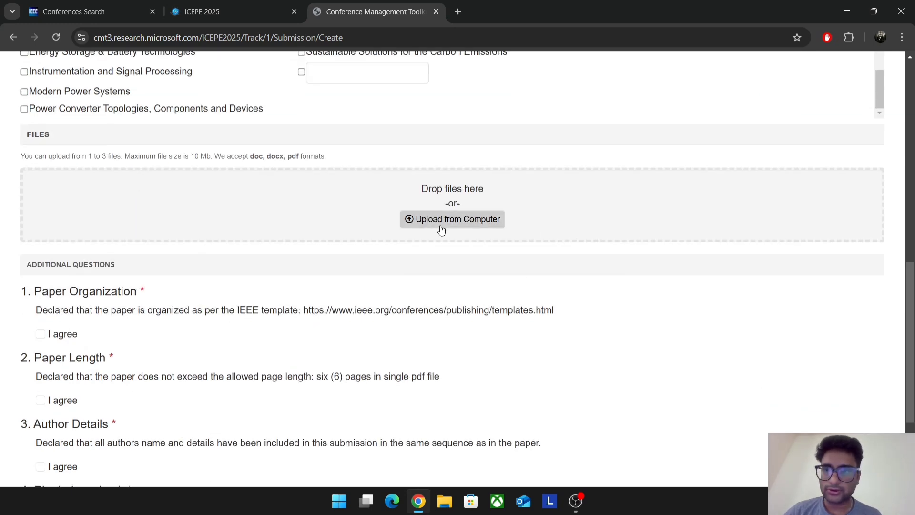
scroll(441, 226, "down", 3)
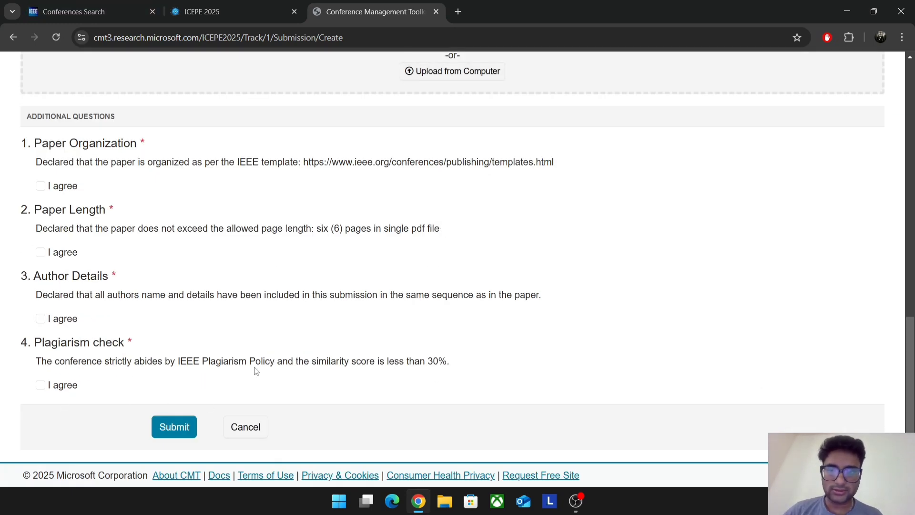
scroll(172, 376, "up", 5)
scroll(173, 377, "down", 1)
scroll(172, 377, "up", 2)
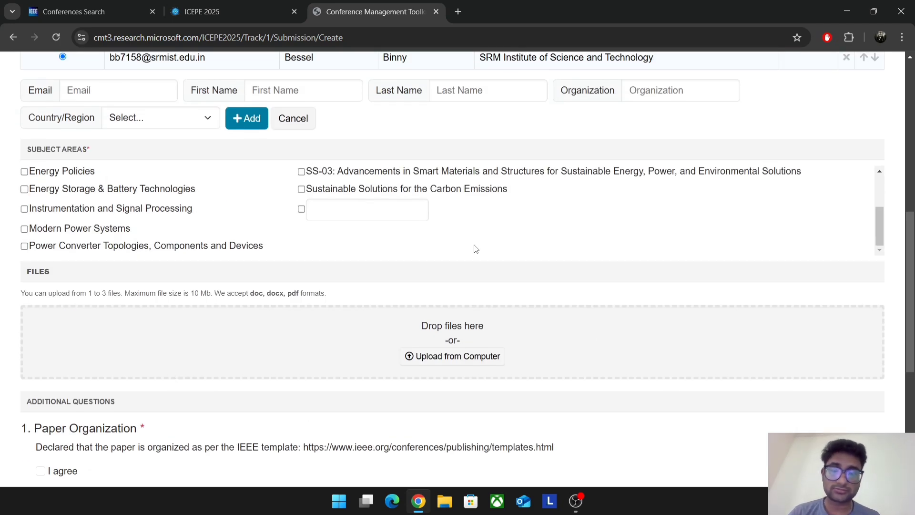
scroll(474, 248, "up", 3)
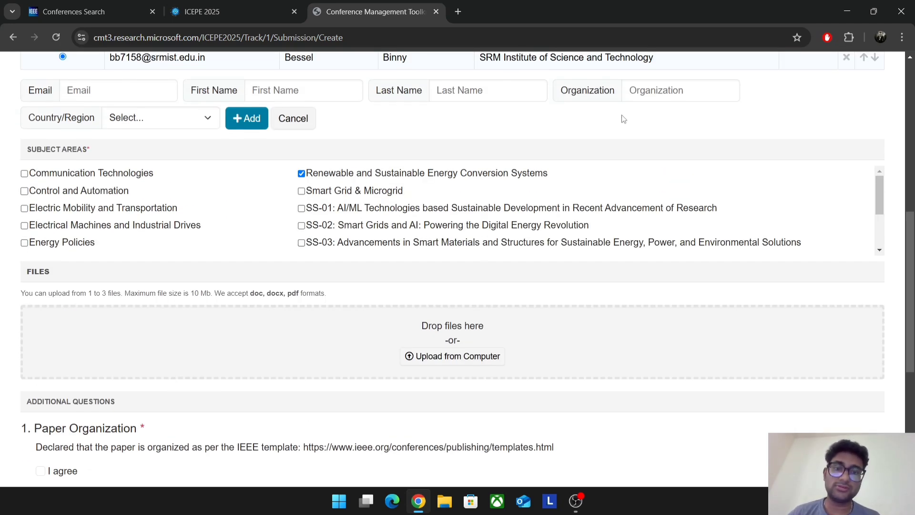
scroll(622, 116, "up", 7)
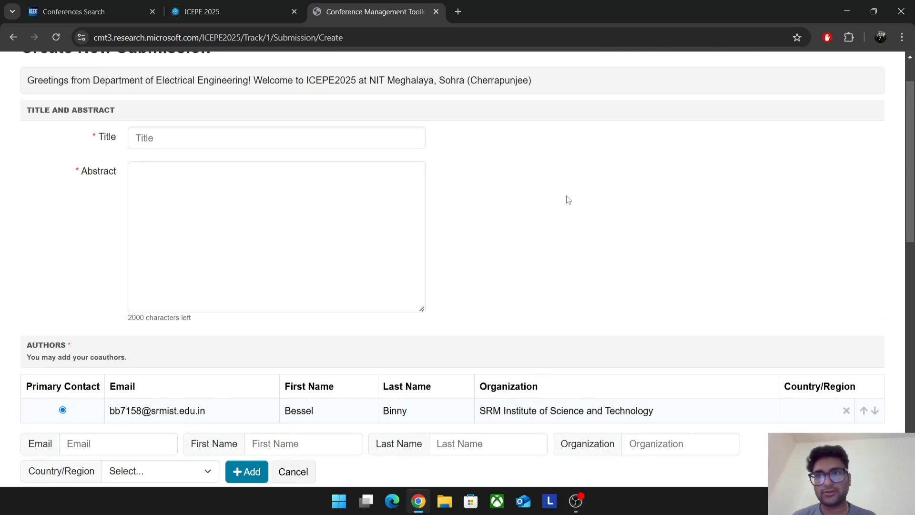
scroll(218, 109, "up", 2)
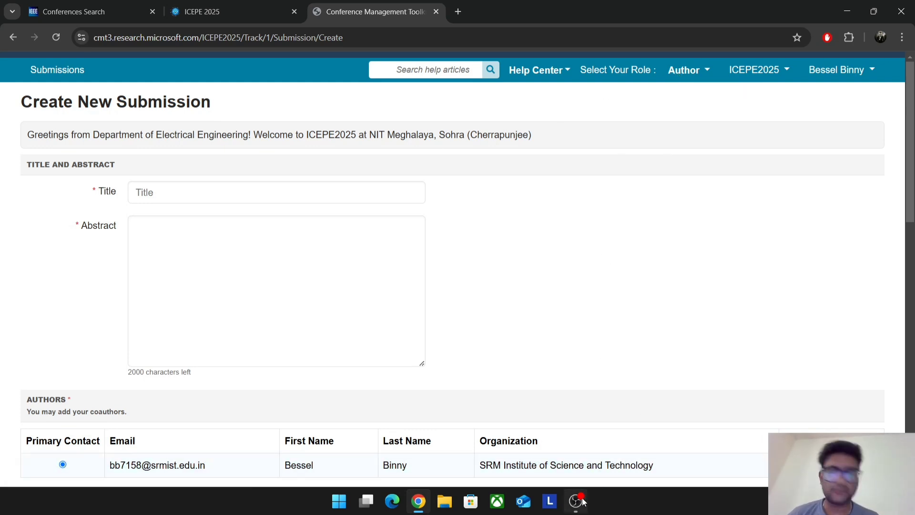
mouse_move(584, 501)
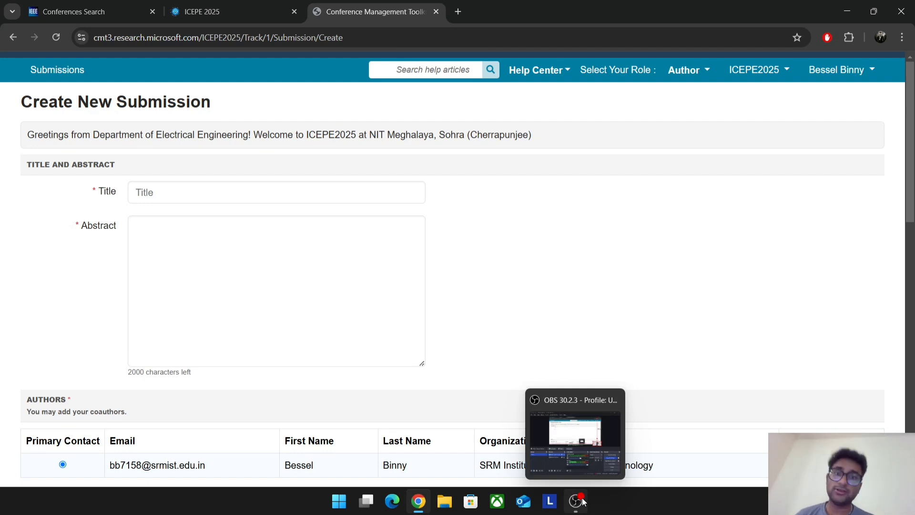